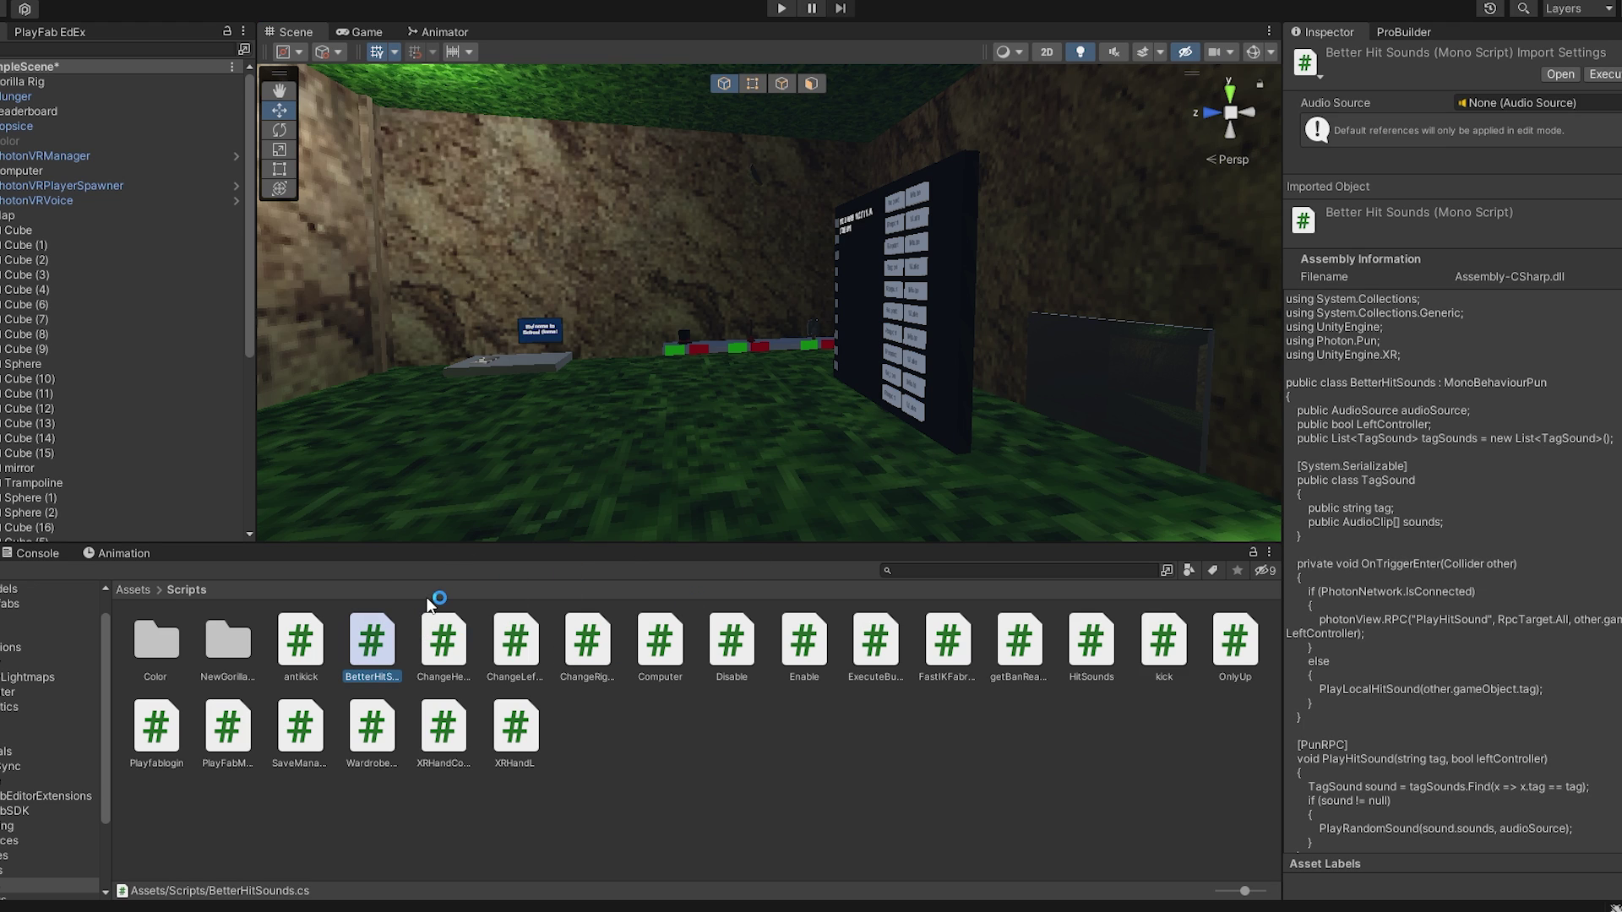
{"action": "right_click", "coordinate": [728, 762]}
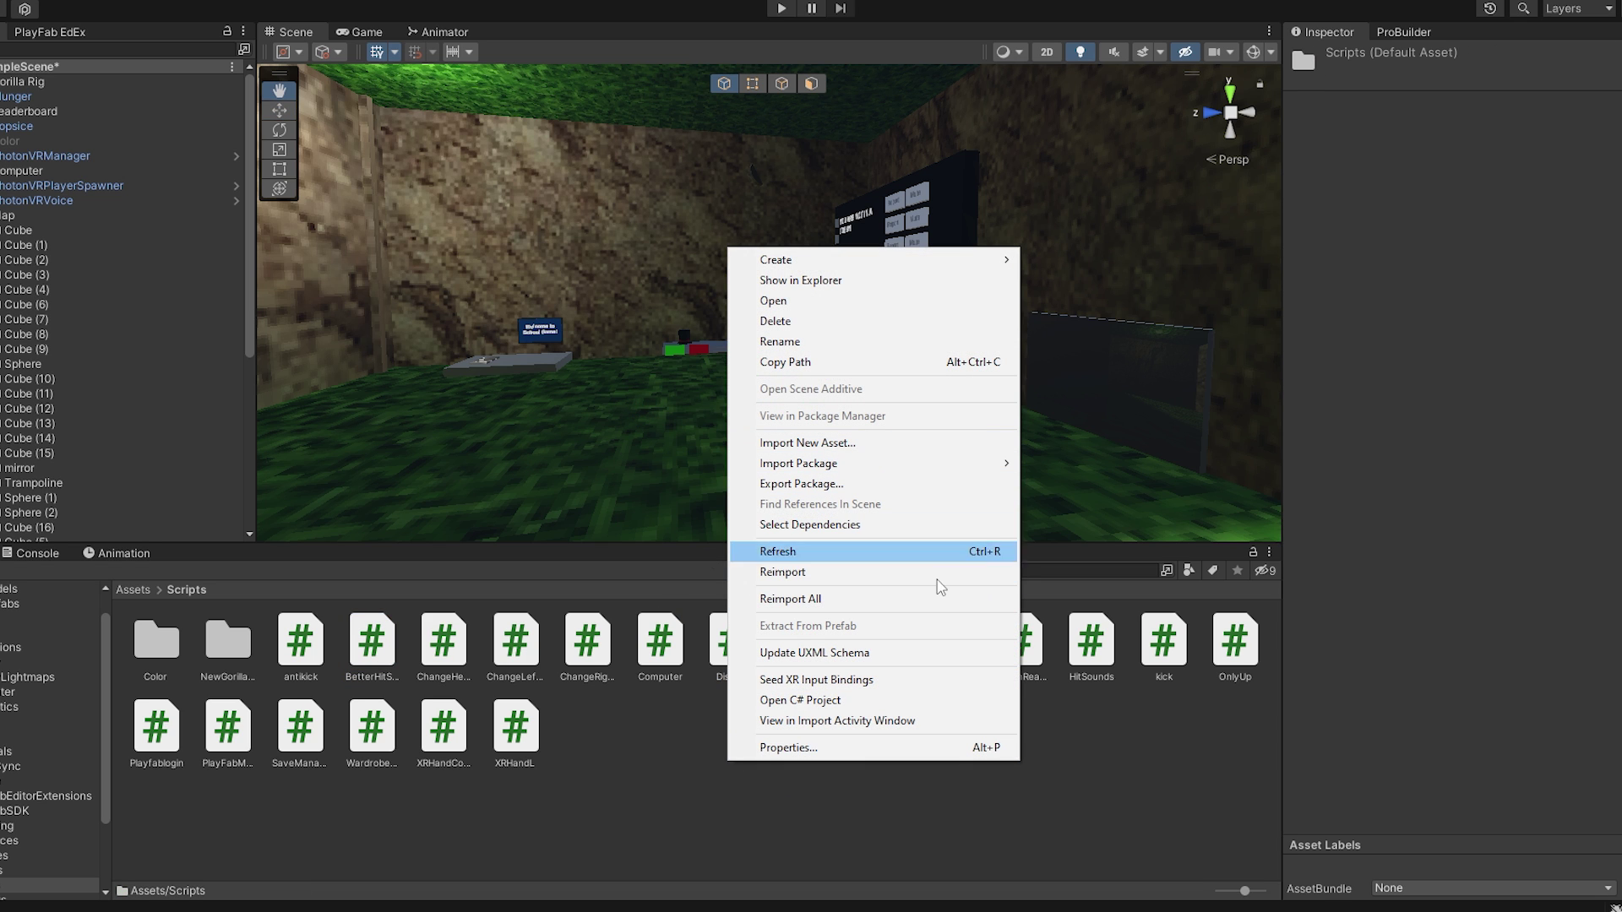
{"action": "left_click", "coordinate": [642, 775]}
{"action": "right_click_drag", "start_coordinate": [871, 479], "coordinate": [439, 474]}
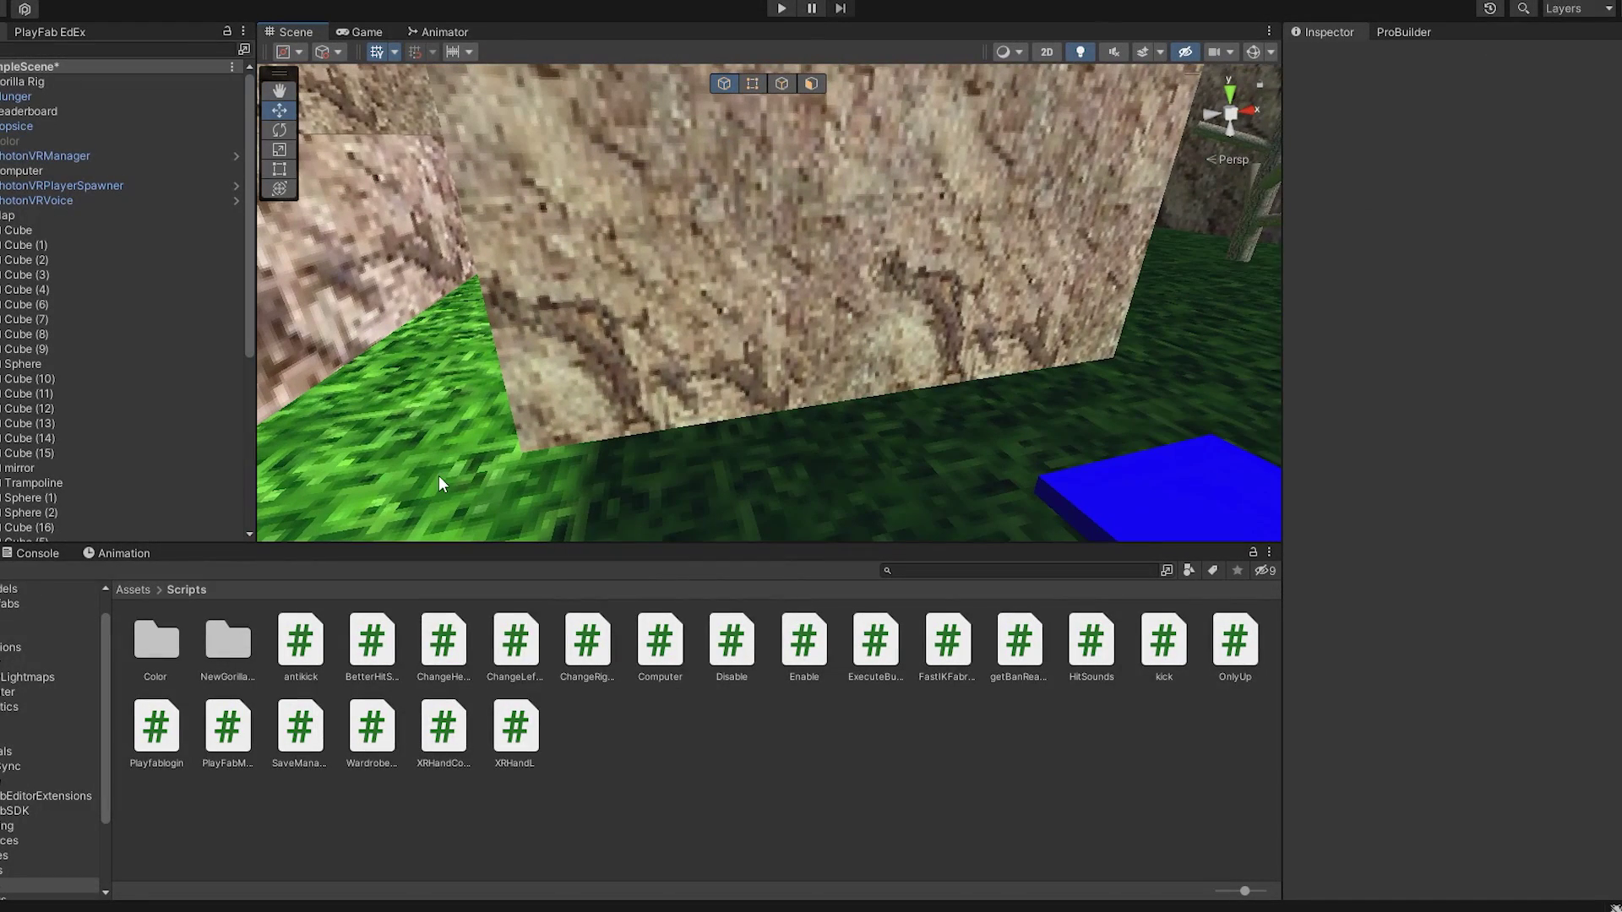
Create a new tag named "Grass", starting from the tag options of the grass floor cube
{"action": "left_click", "coordinate": [439, 474]}
{"action": "right_click_drag", "start_coordinate": [716, 469], "coordinate": [927, 428]}
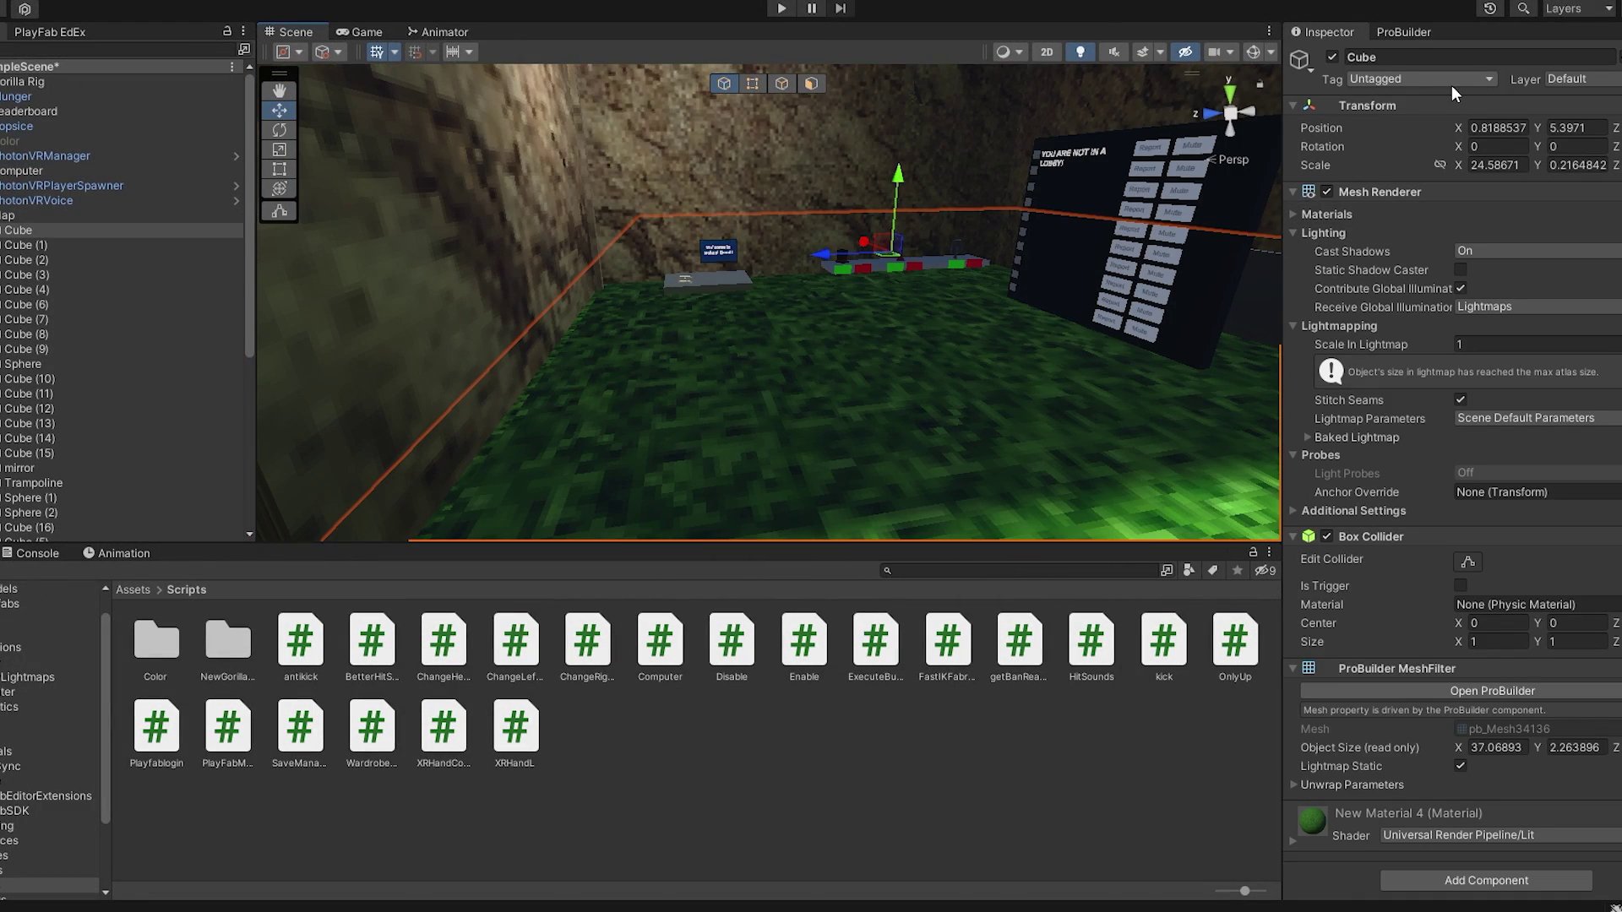
{"action": "left_click", "coordinate": [1428, 80]}
{"action": "left_click", "coordinate": [1455, 268]}
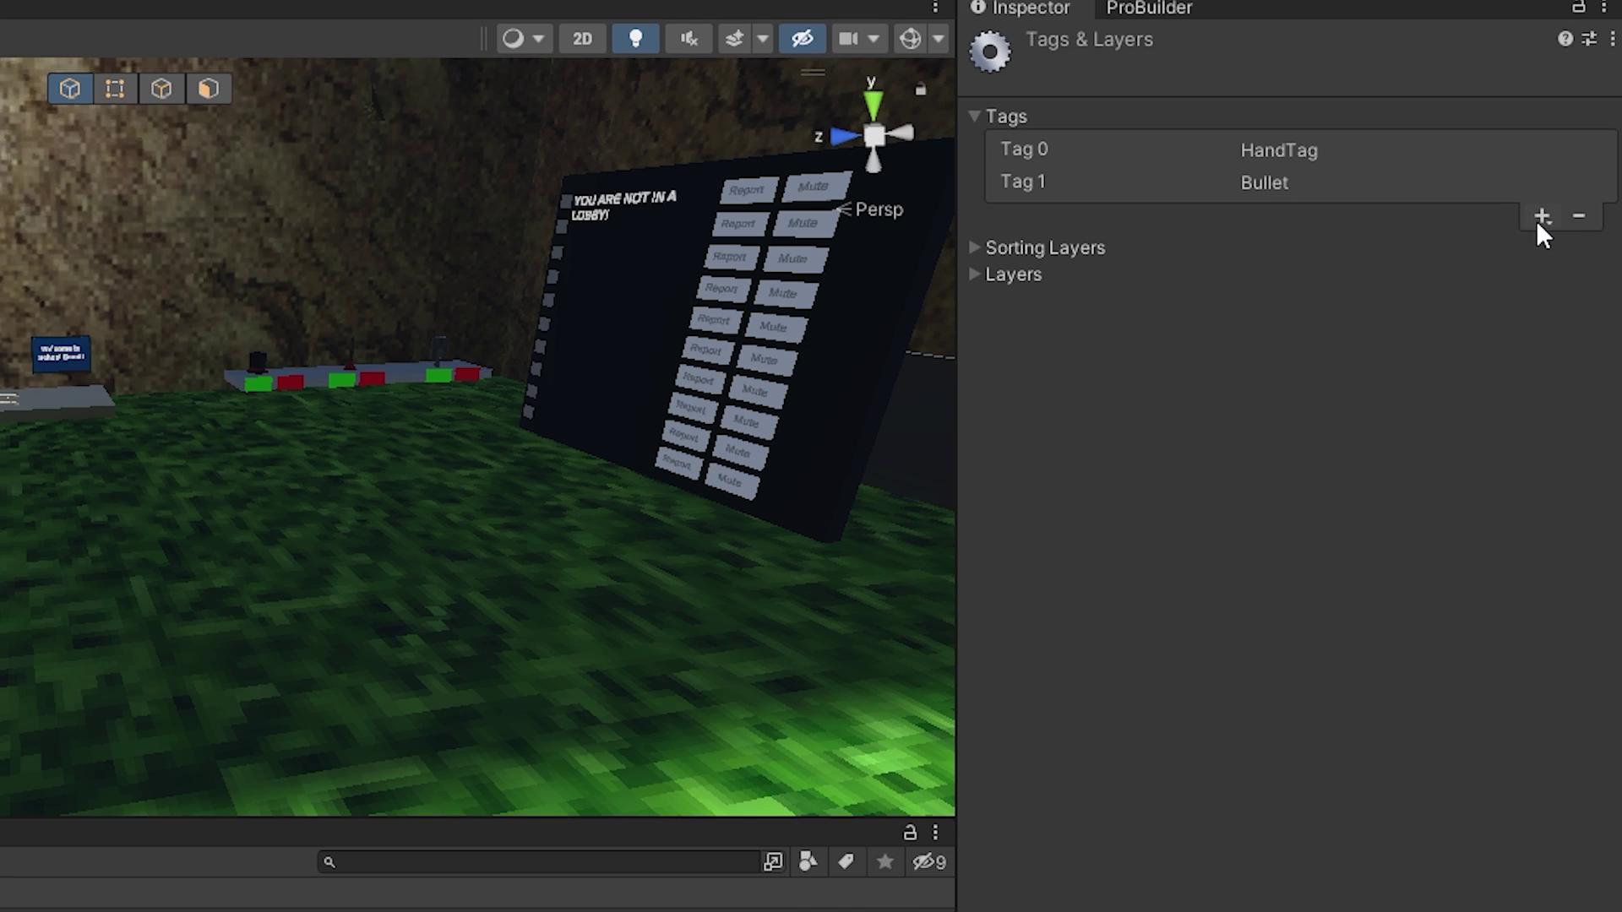
{"action": "left_click", "coordinate": [1539, 218]}
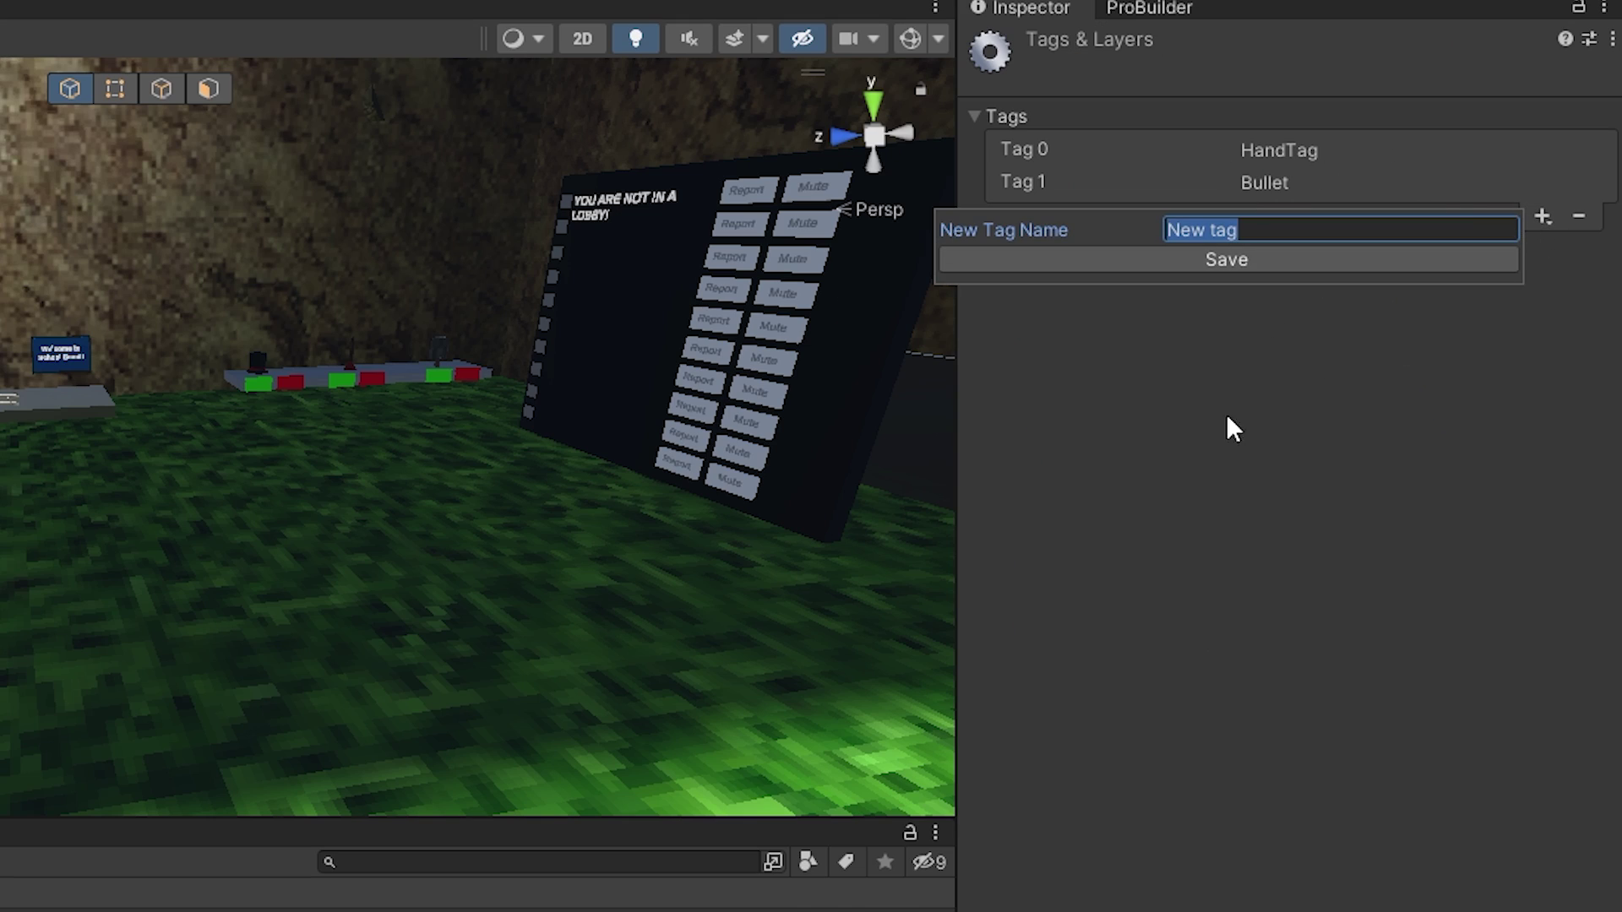
{"action": "type", "text": "Grass"}
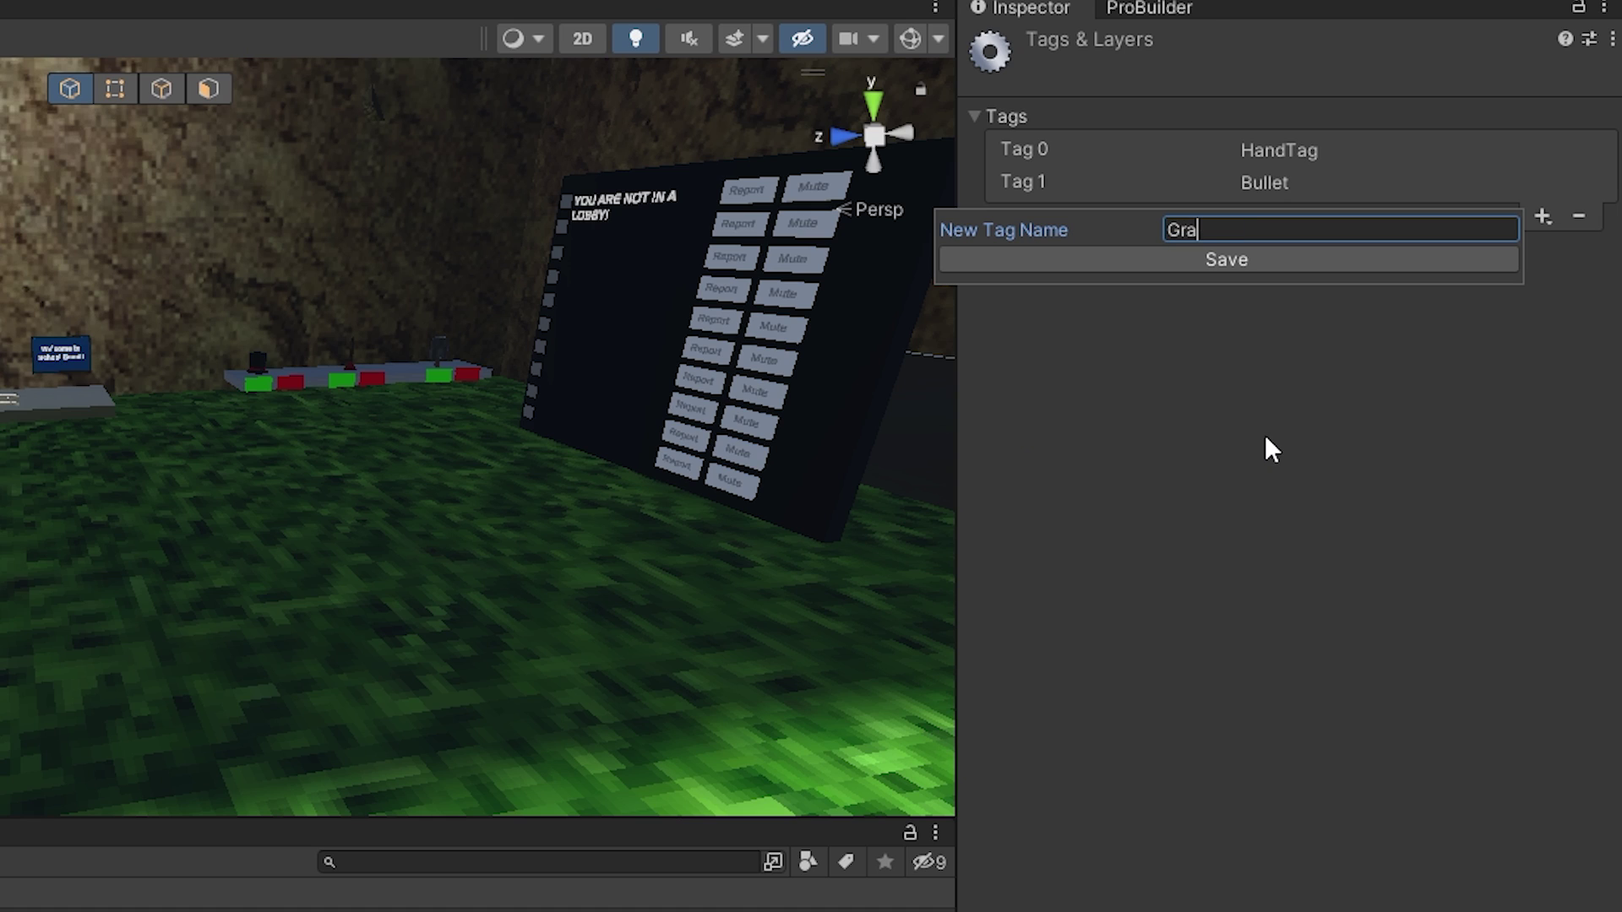
{"action": "left_click", "coordinate": [1169, 262]}
Add two more tags named "Rock" and "Metal" to the project's tag list
{"action": "left_click", "coordinate": [1542, 248]}
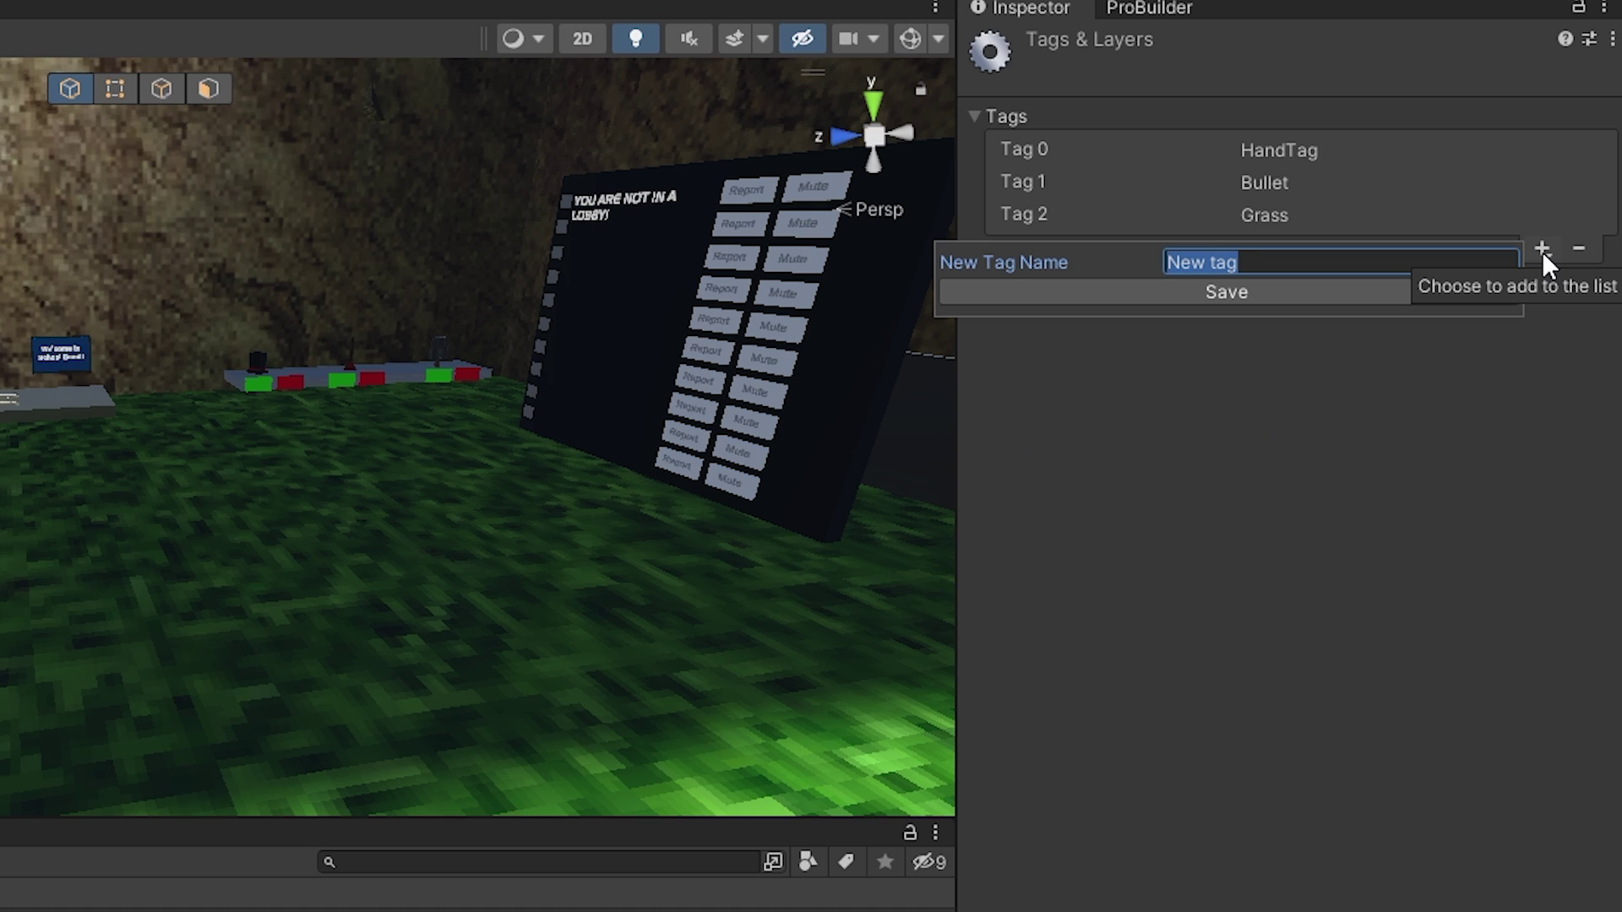
{"action": "type", "text": "Rock"}
{"action": "key", "text": "Return"}
{"action": "left_click", "coordinate": [1539, 281]}
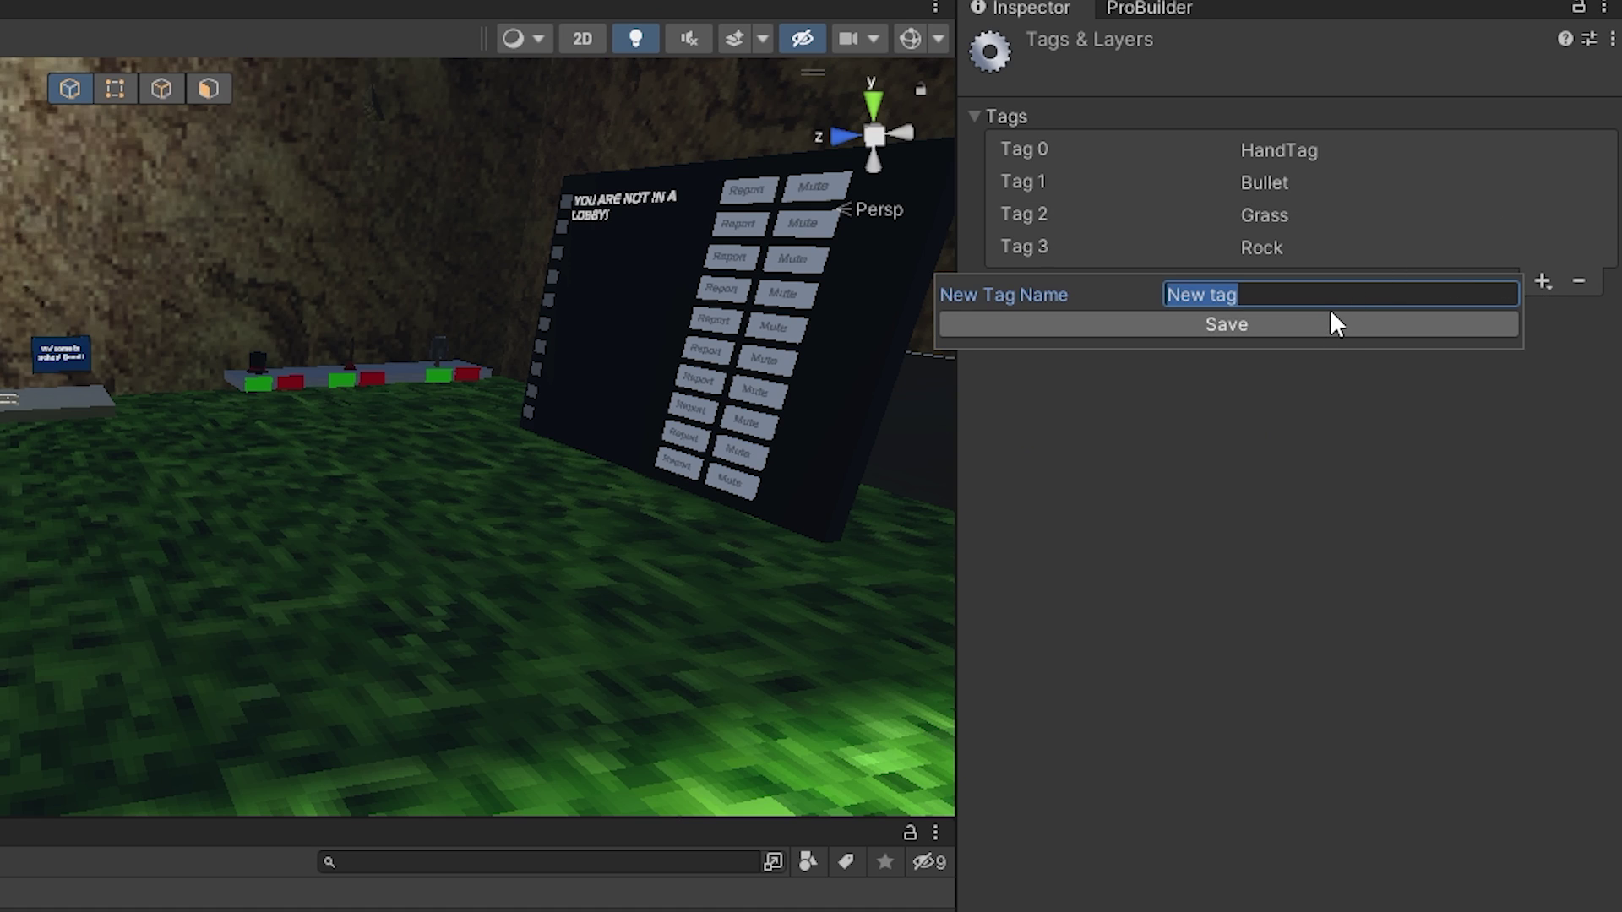
{"action": "type", "text": "Meta;"}
{"action": "key", "text": "BackSpace"}
{"action": "type", "text": "l"}
{"action": "key", "text": "Return"}
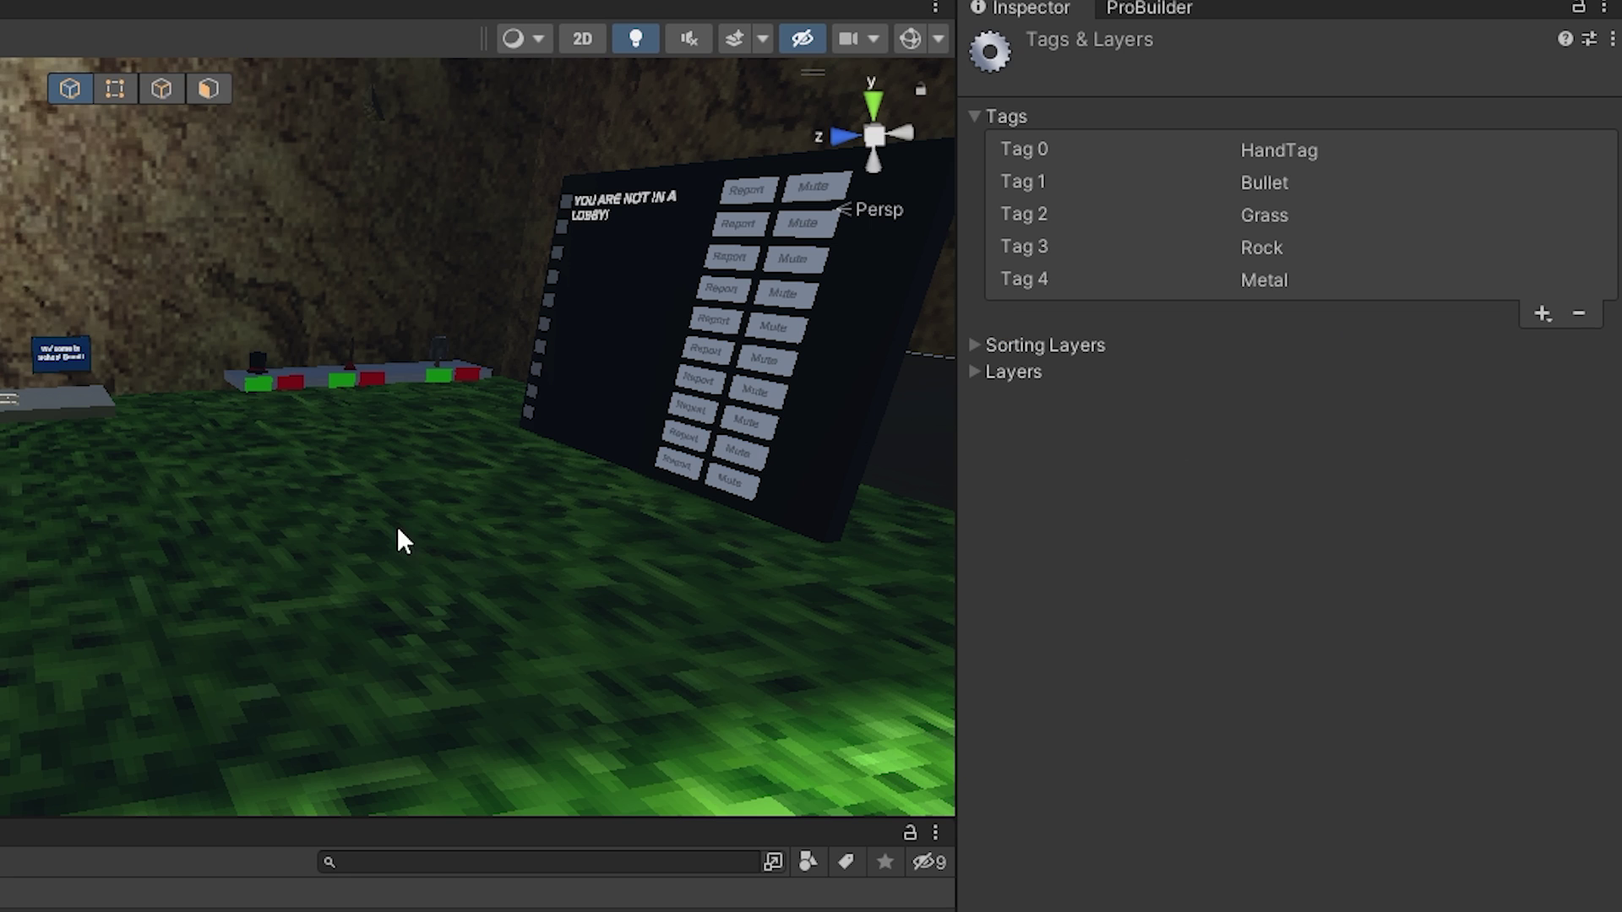
Select the two grass-textured map cubes together and assign them the Grass tag
{"action": "right_click_drag", "start_coordinate": [304, 493], "coordinate": [402, 395]}
{"action": "scroll", "coordinate": [402, 394], "scroll_direction": "up", "scroll_amount": 5}
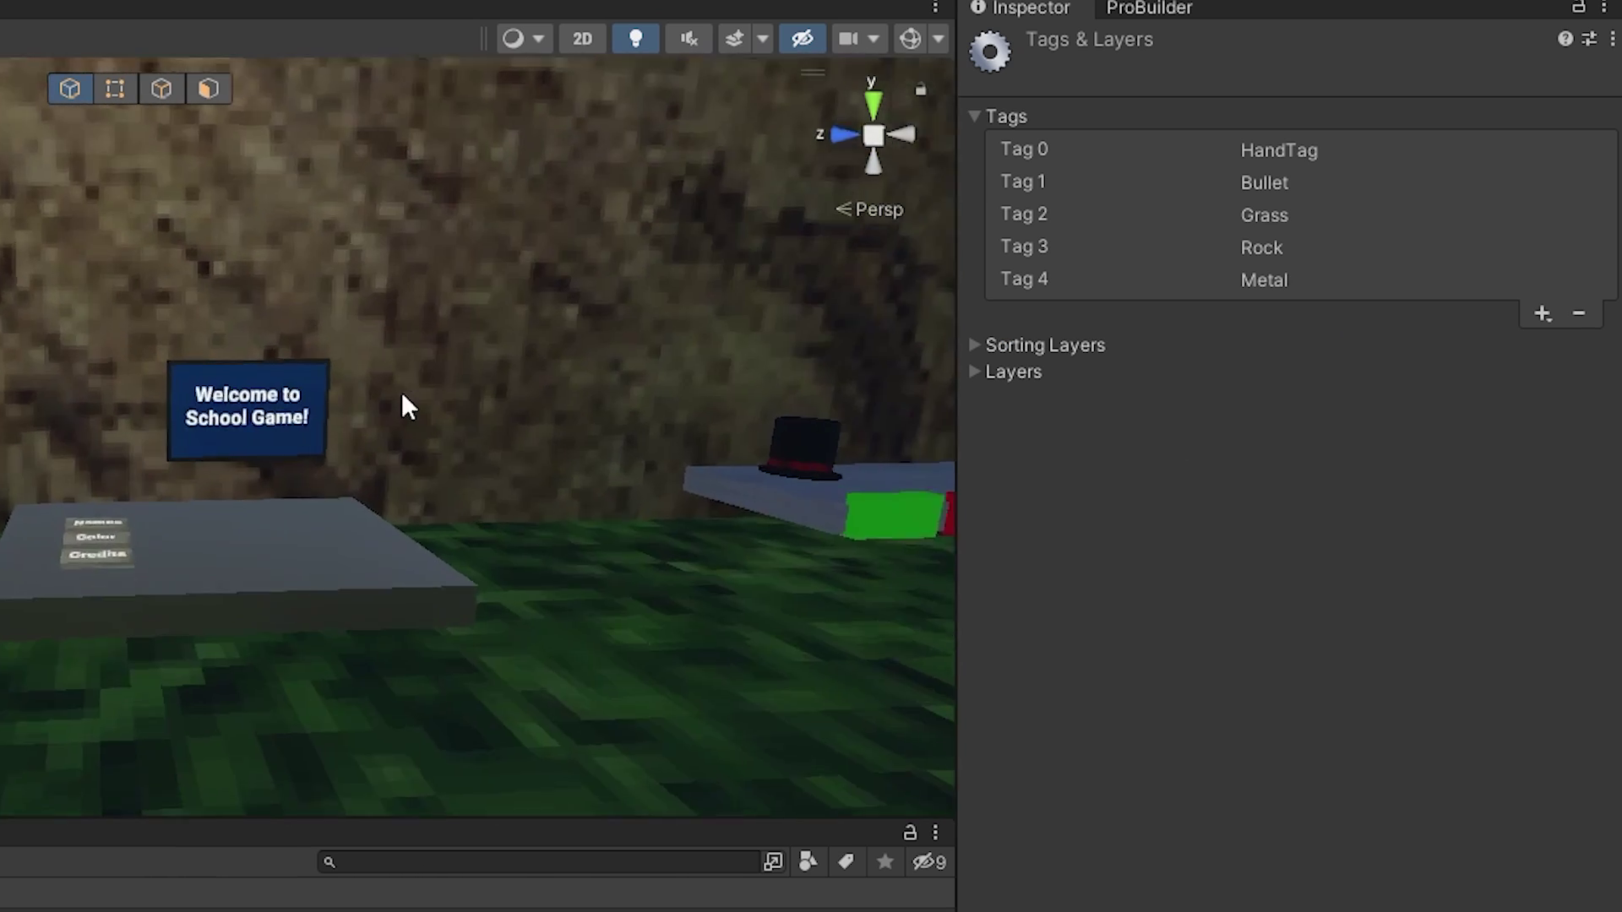
{"action": "right_click_drag", "start_coordinate": [195, 586], "coordinate": [98, 622]}
{"action": "left_click", "coordinate": [100, 625]}
{"action": "right_click_drag", "start_coordinate": [216, 591], "coordinate": [968, 439]}
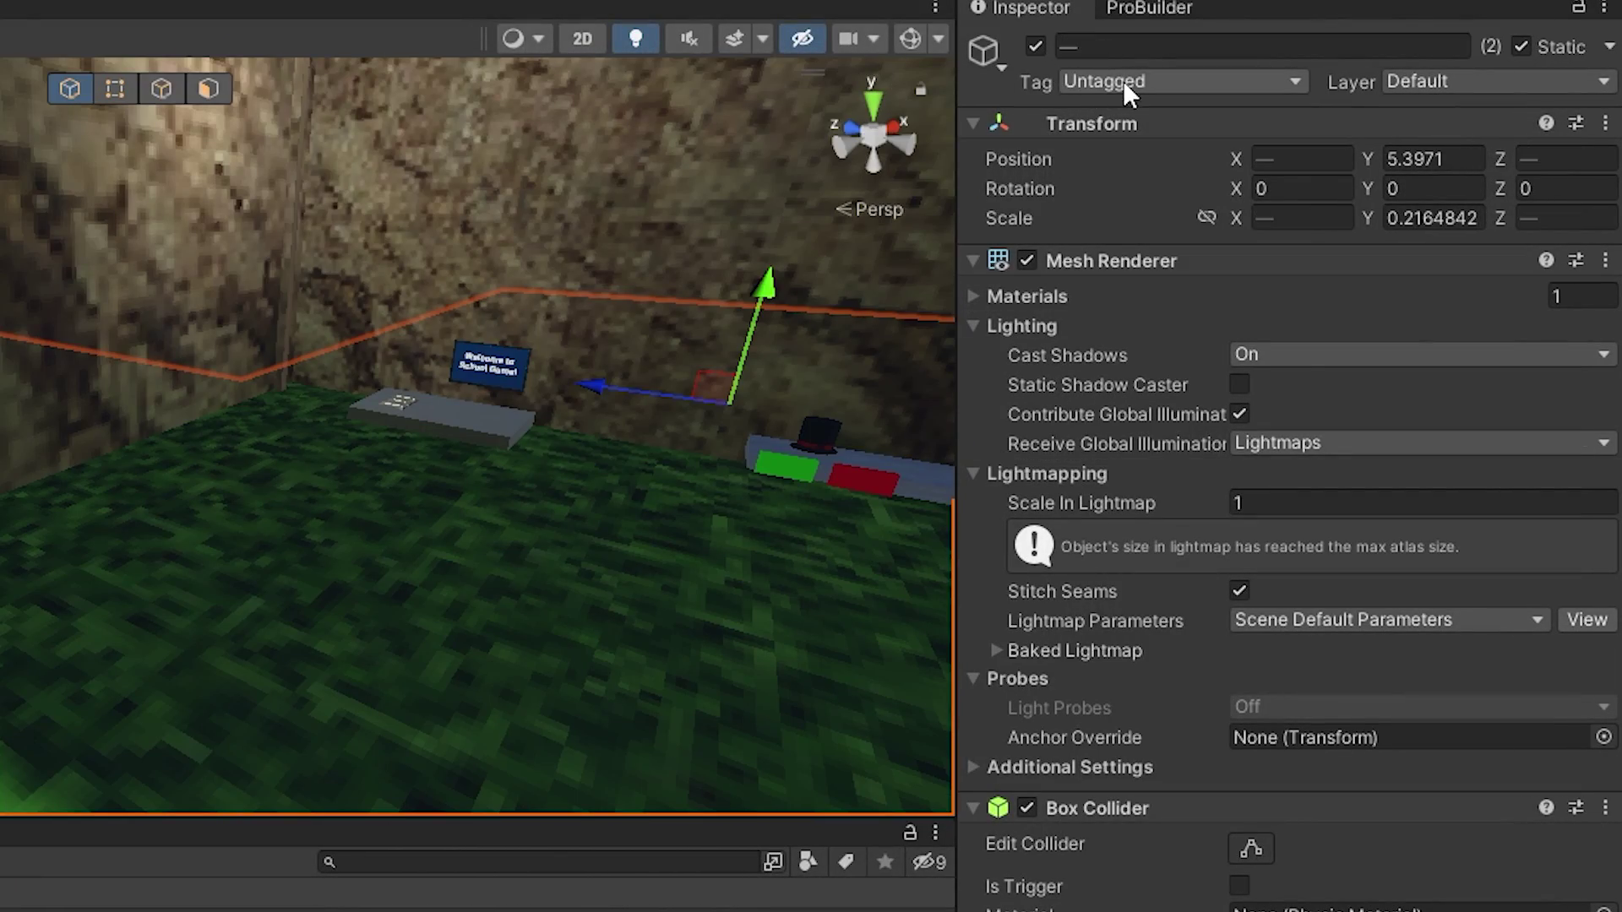
{"action": "left_click", "coordinate": [1123, 80]}
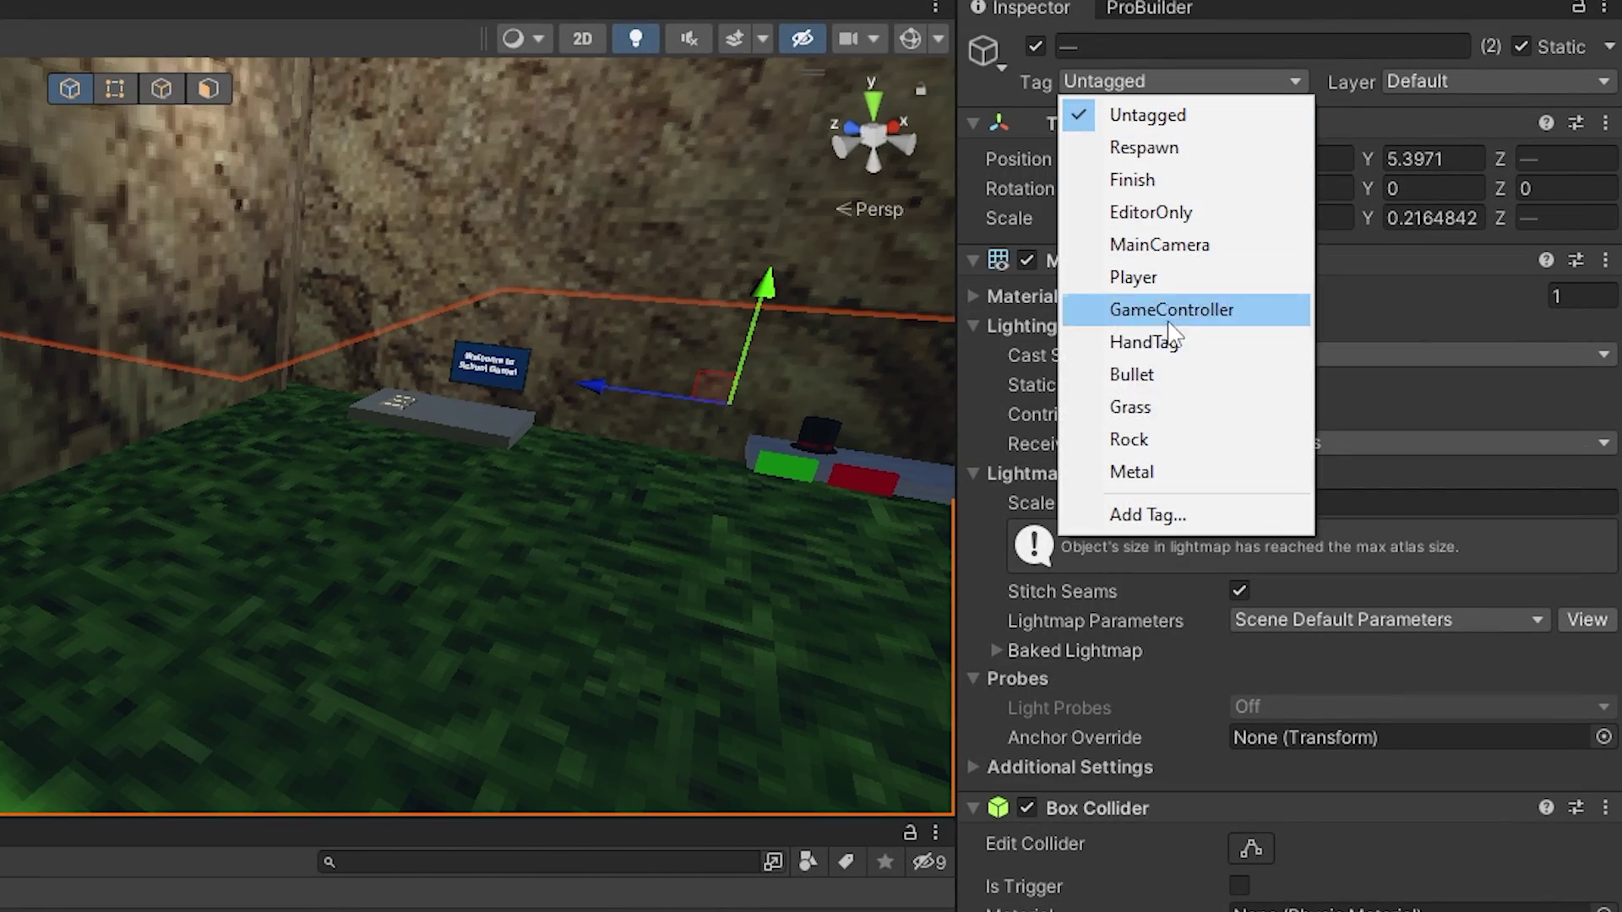
{"action": "left_click", "coordinate": [1209, 419]}
Select the surrounding rock wall cubes together and assign them the Rock tag
{"action": "right_click_drag", "start_coordinate": [845, 354], "coordinate": [324, 296]}
{"action": "left_click", "coordinate": [689, 266], "text": "shift"}
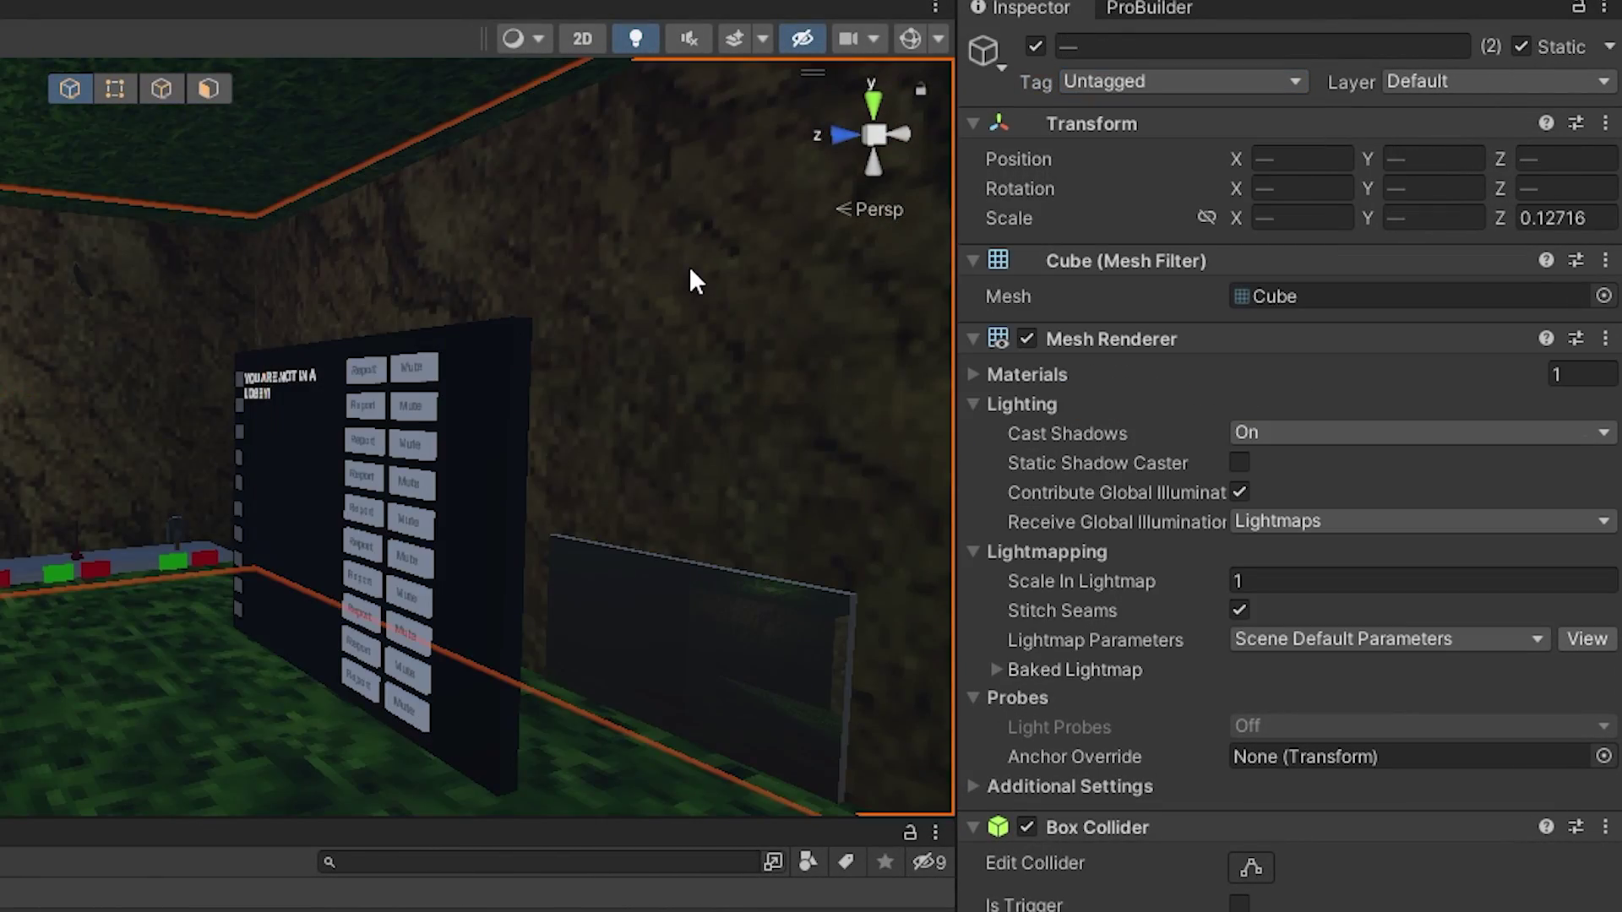
{"action": "right_click_drag", "start_coordinate": [689, 266], "coordinate": [139, 325]}
{"action": "left_click", "coordinate": [1174, 83]}
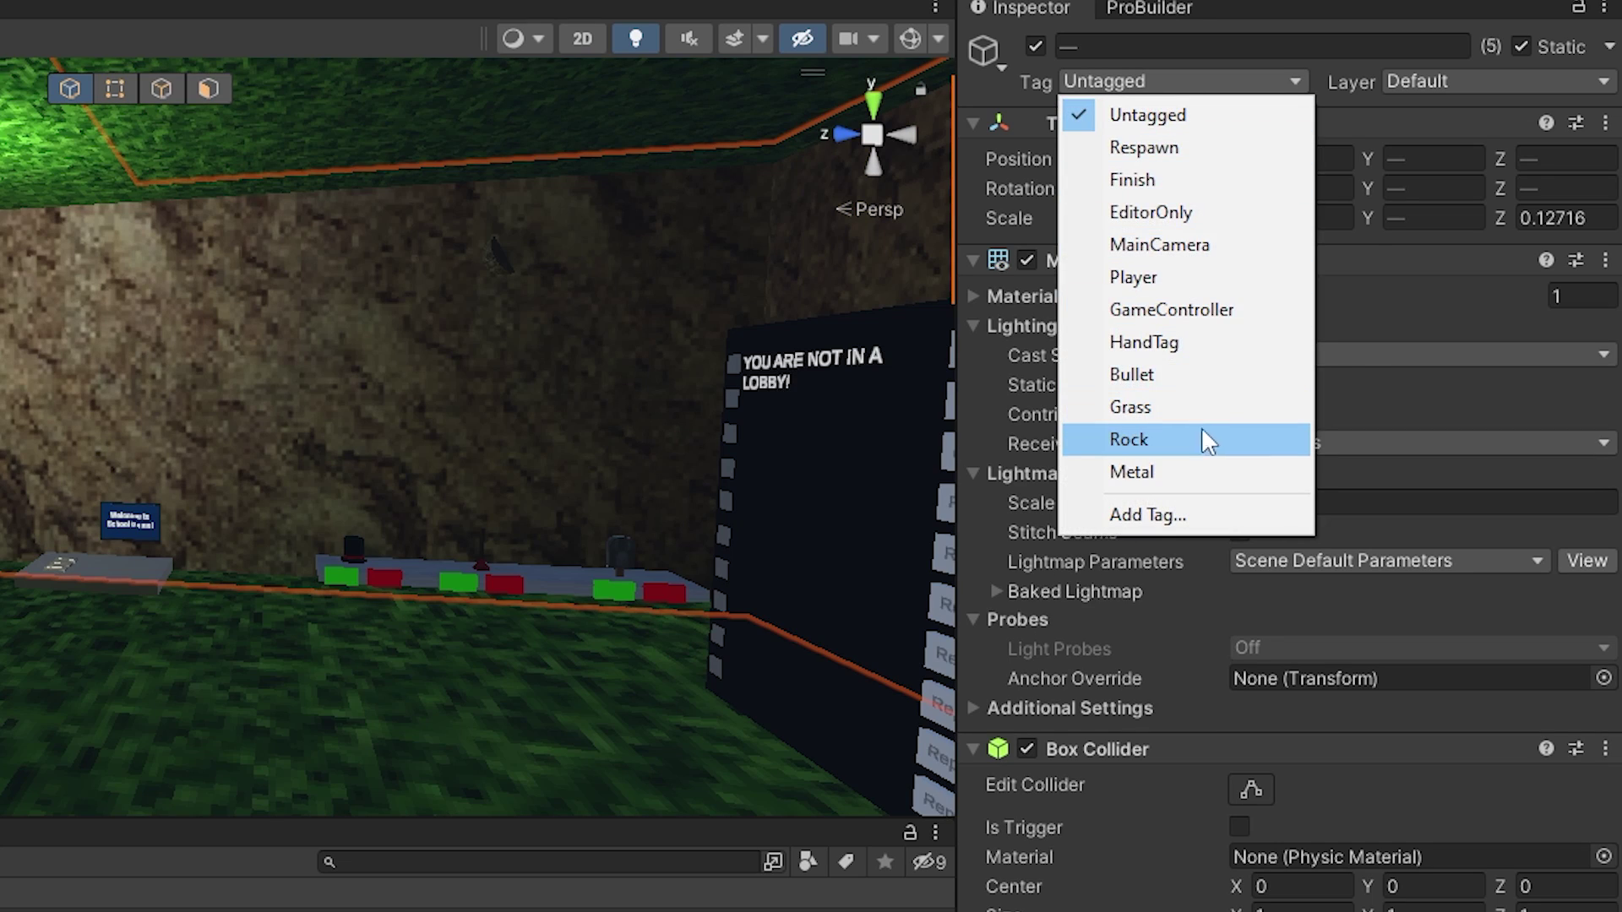
{"action": "left_click", "coordinate": [1203, 431]}
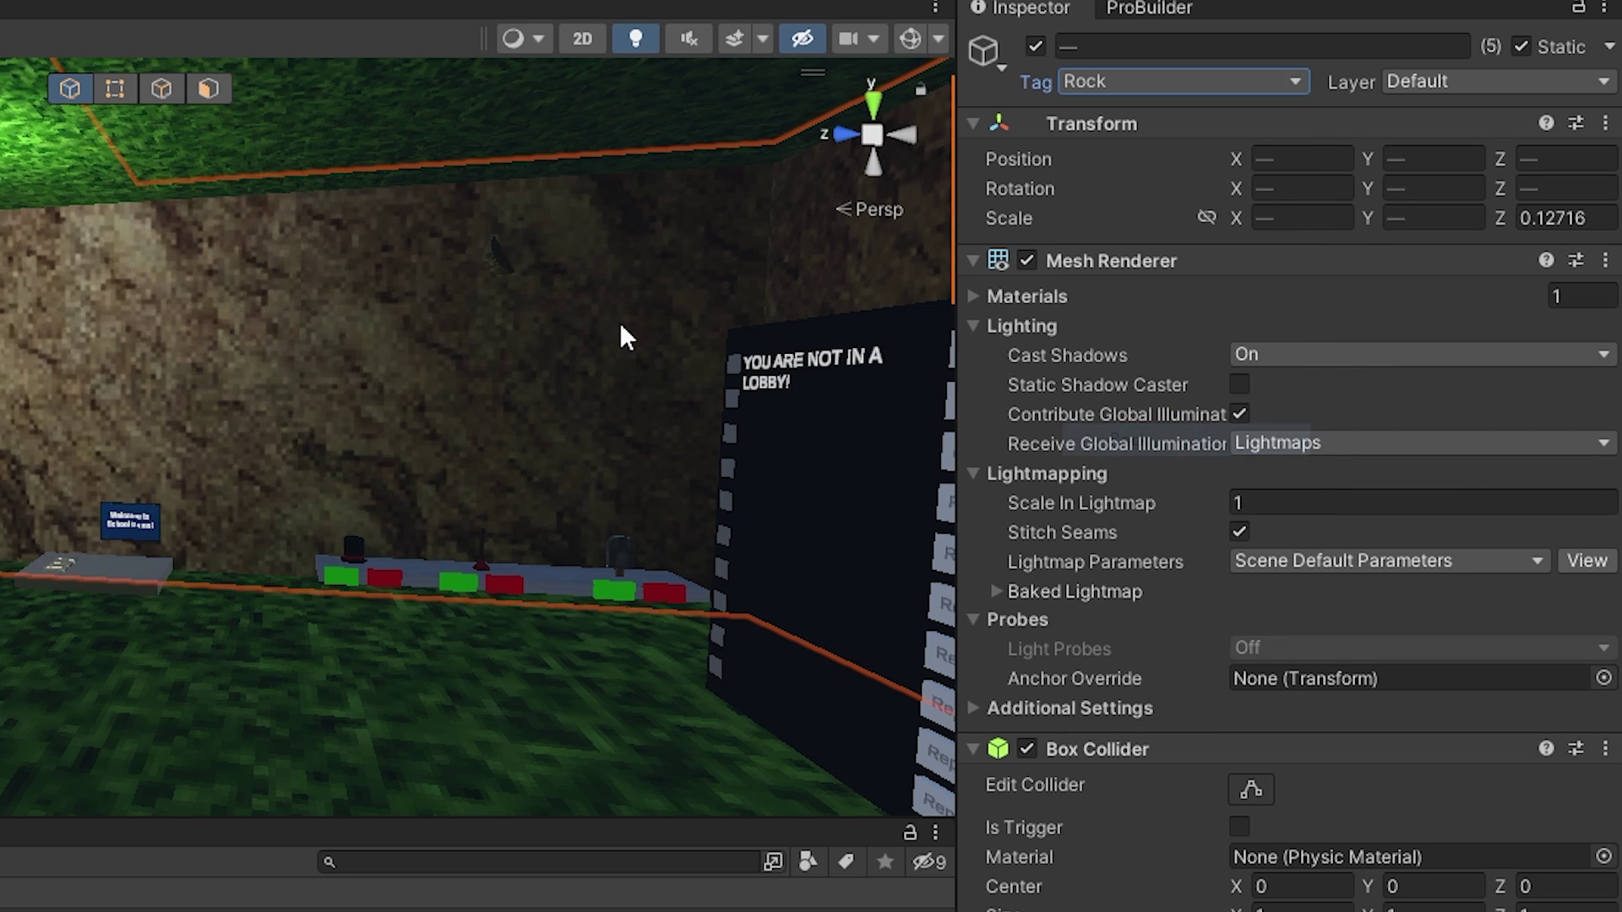
Assign the Metal tag to the cosmetics shelf holding the hat and the other items
{"action": "right_click_drag", "start_coordinate": [621, 325], "coordinate": [671, 576]}
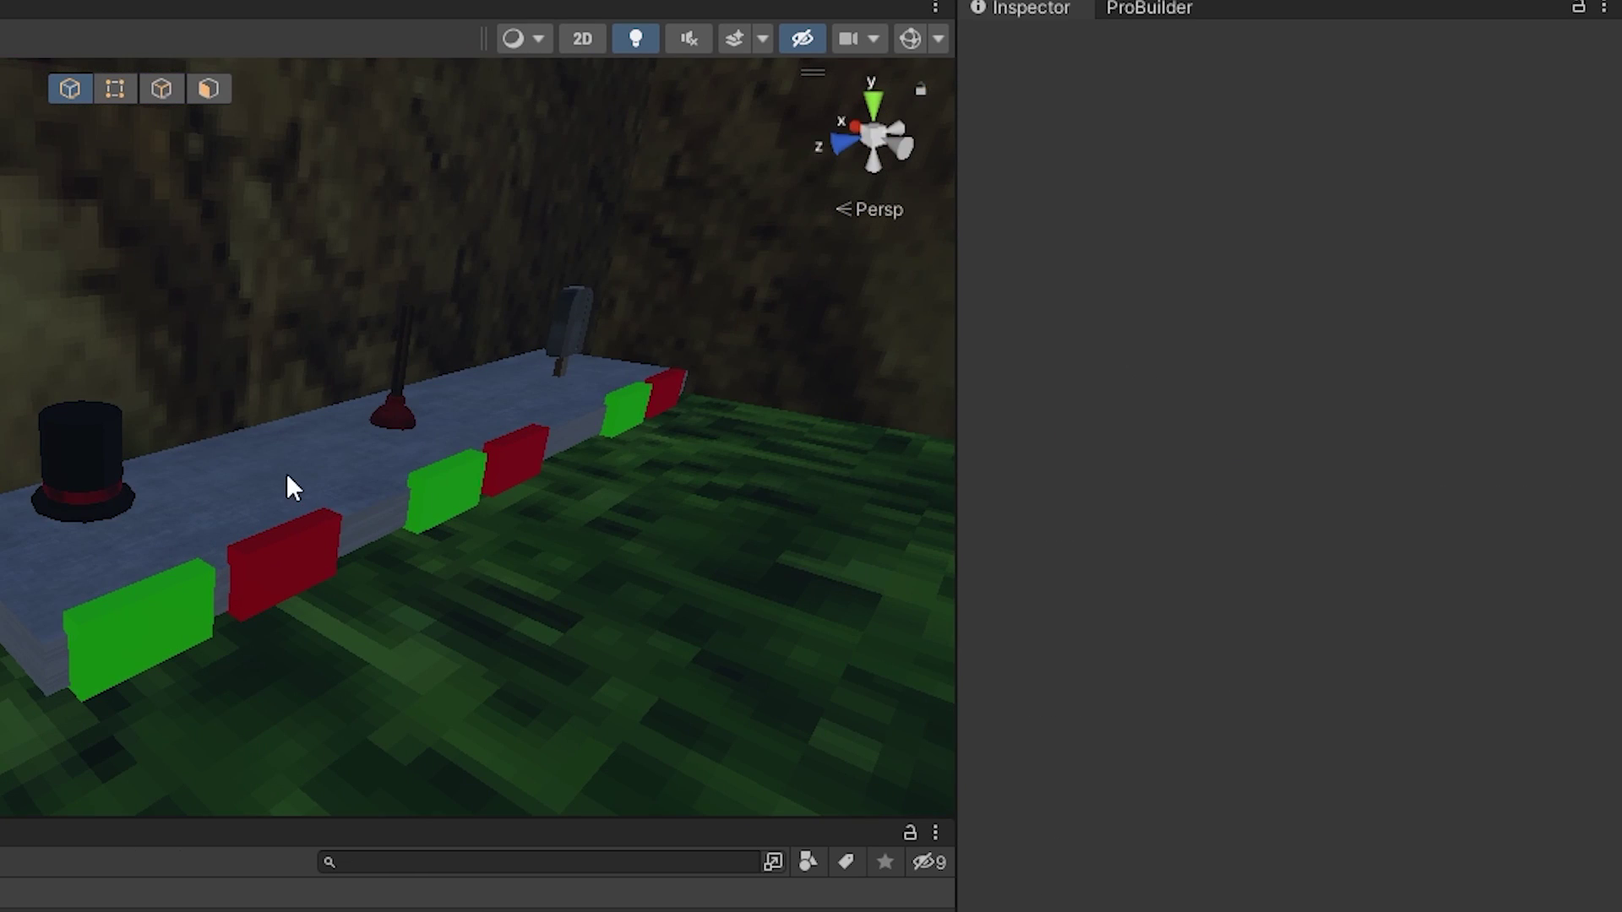
{"action": "left_click", "coordinate": [287, 473]}
{"action": "right_click_drag", "start_coordinate": [287, 473], "coordinate": [448, 490]}
{"action": "left_click", "coordinate": [1183, 81]}
{"action": "left_click", "coordinate": [1185, 469]}
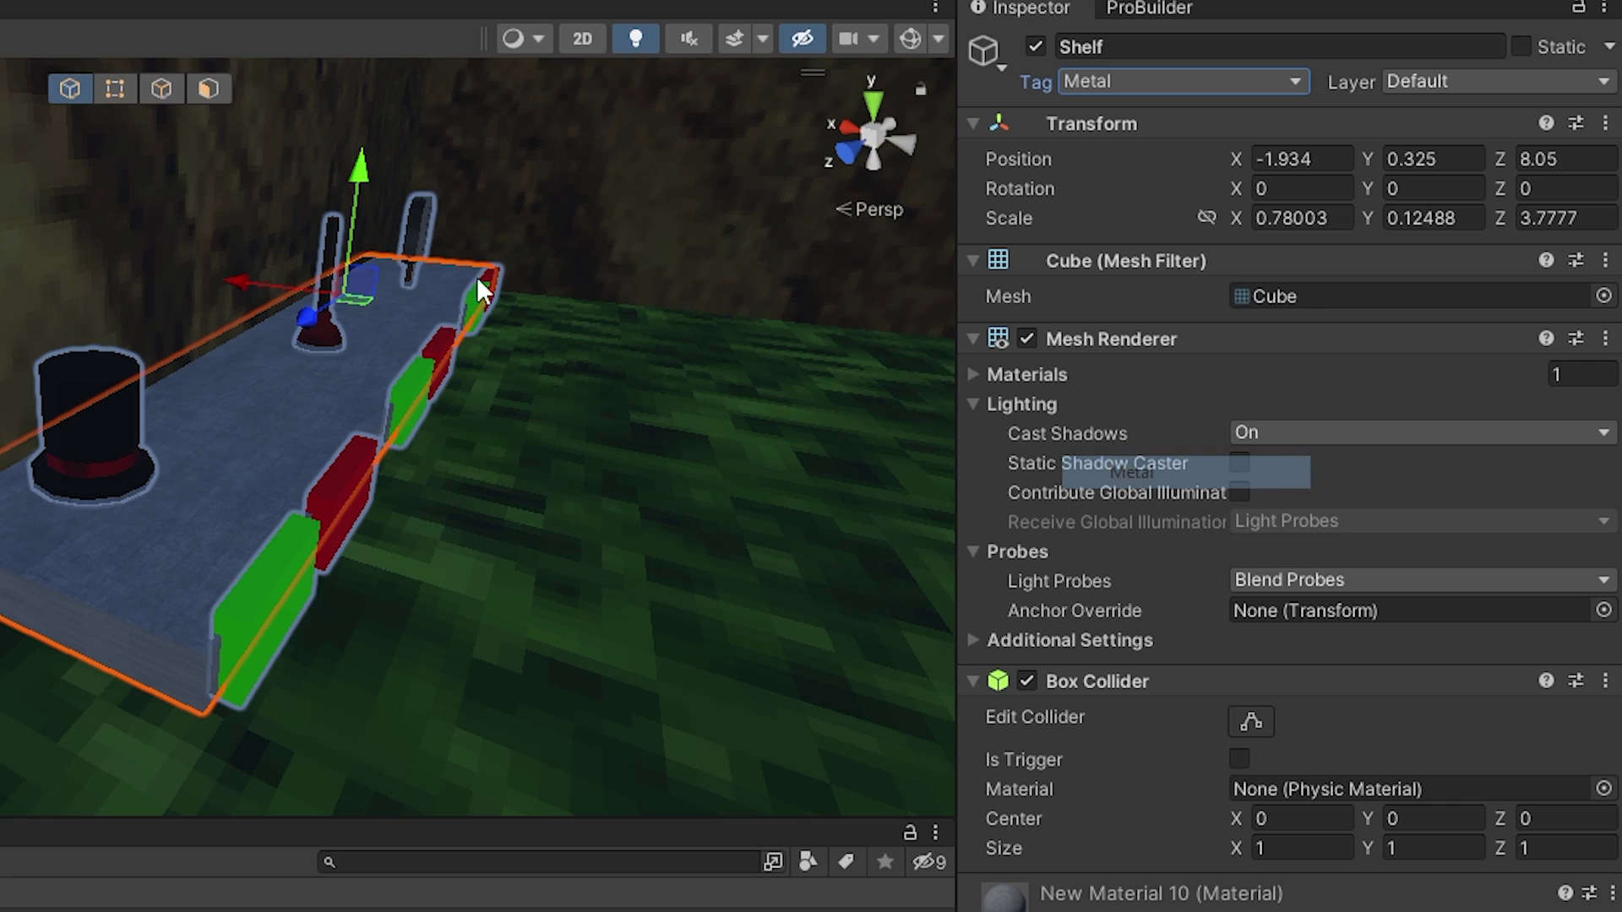
Add the Better Hit Sounds script to LeftHand Controller and RightHand Controller under GorillaPlayer, and enable Left Controller on the left one
{"action": "right_click_drag", "start_coordinate": [476, 276], "coordinate": [245, 292]}
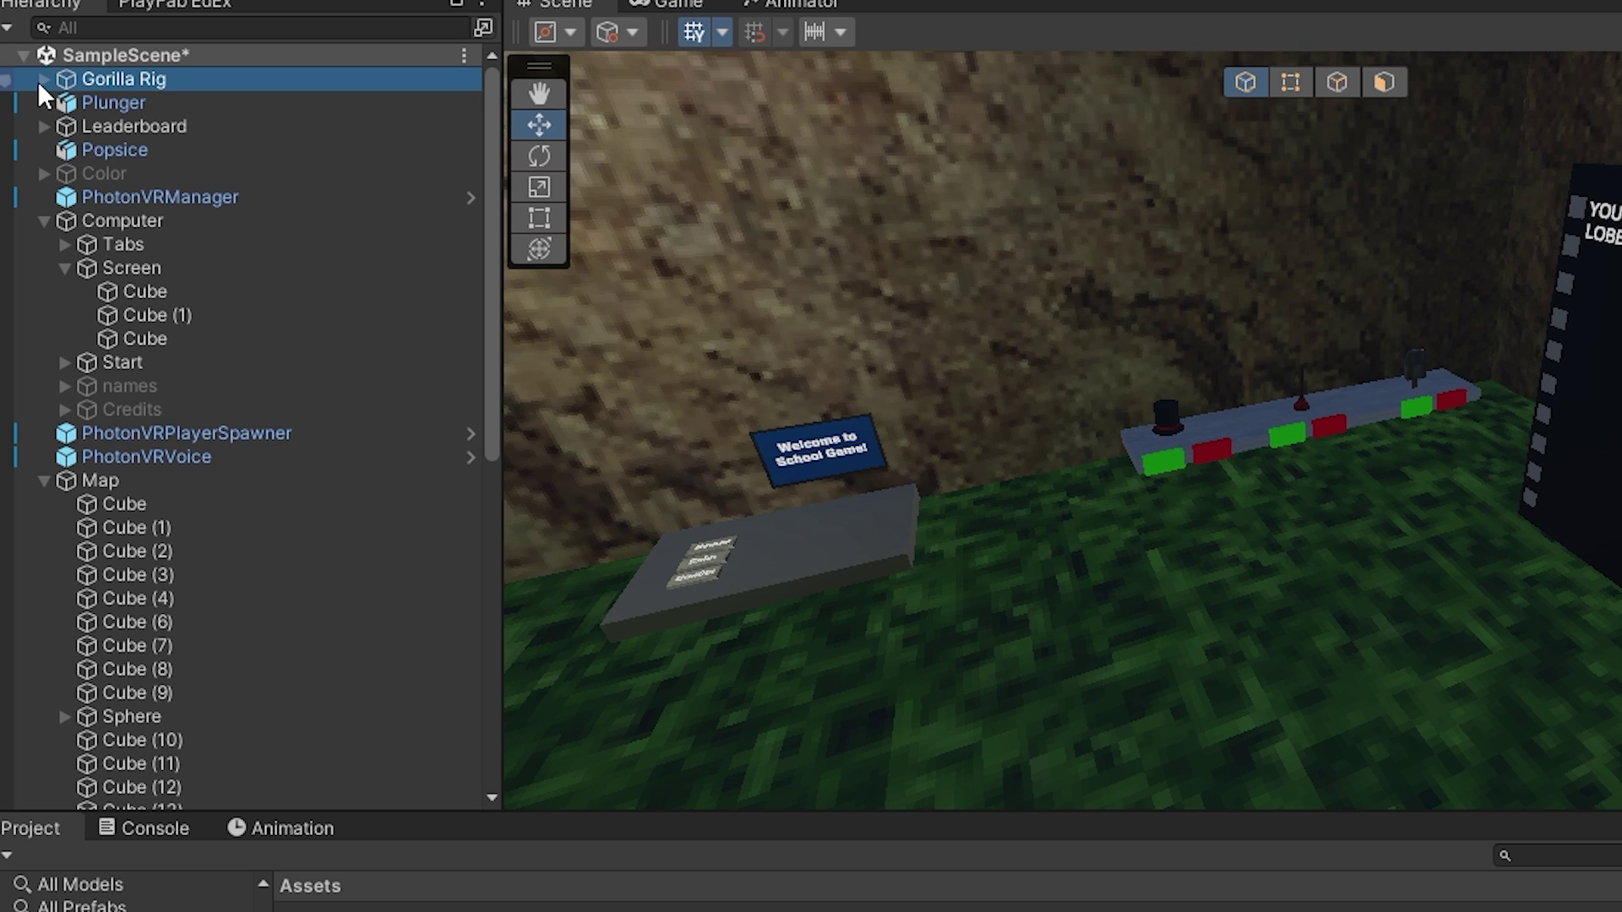
{"action": "left_click", "coordinate": [44, 78]}
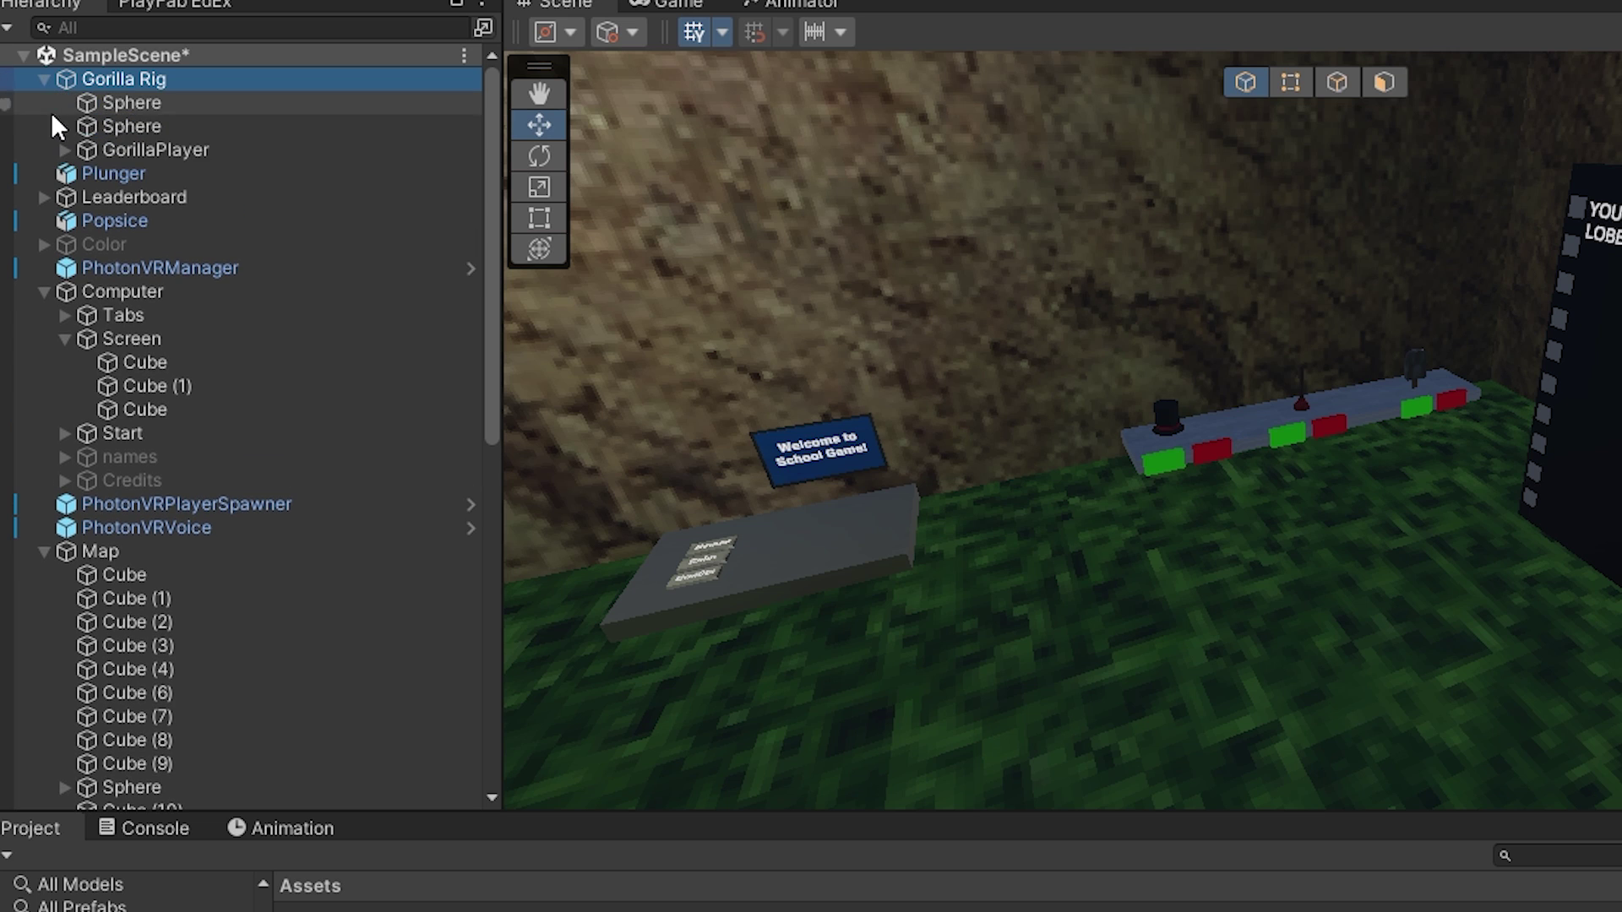
{"action": "left_click", "coordinate": [65, 150]}
{"action": "double_click", "coordinate": [198, 196]}
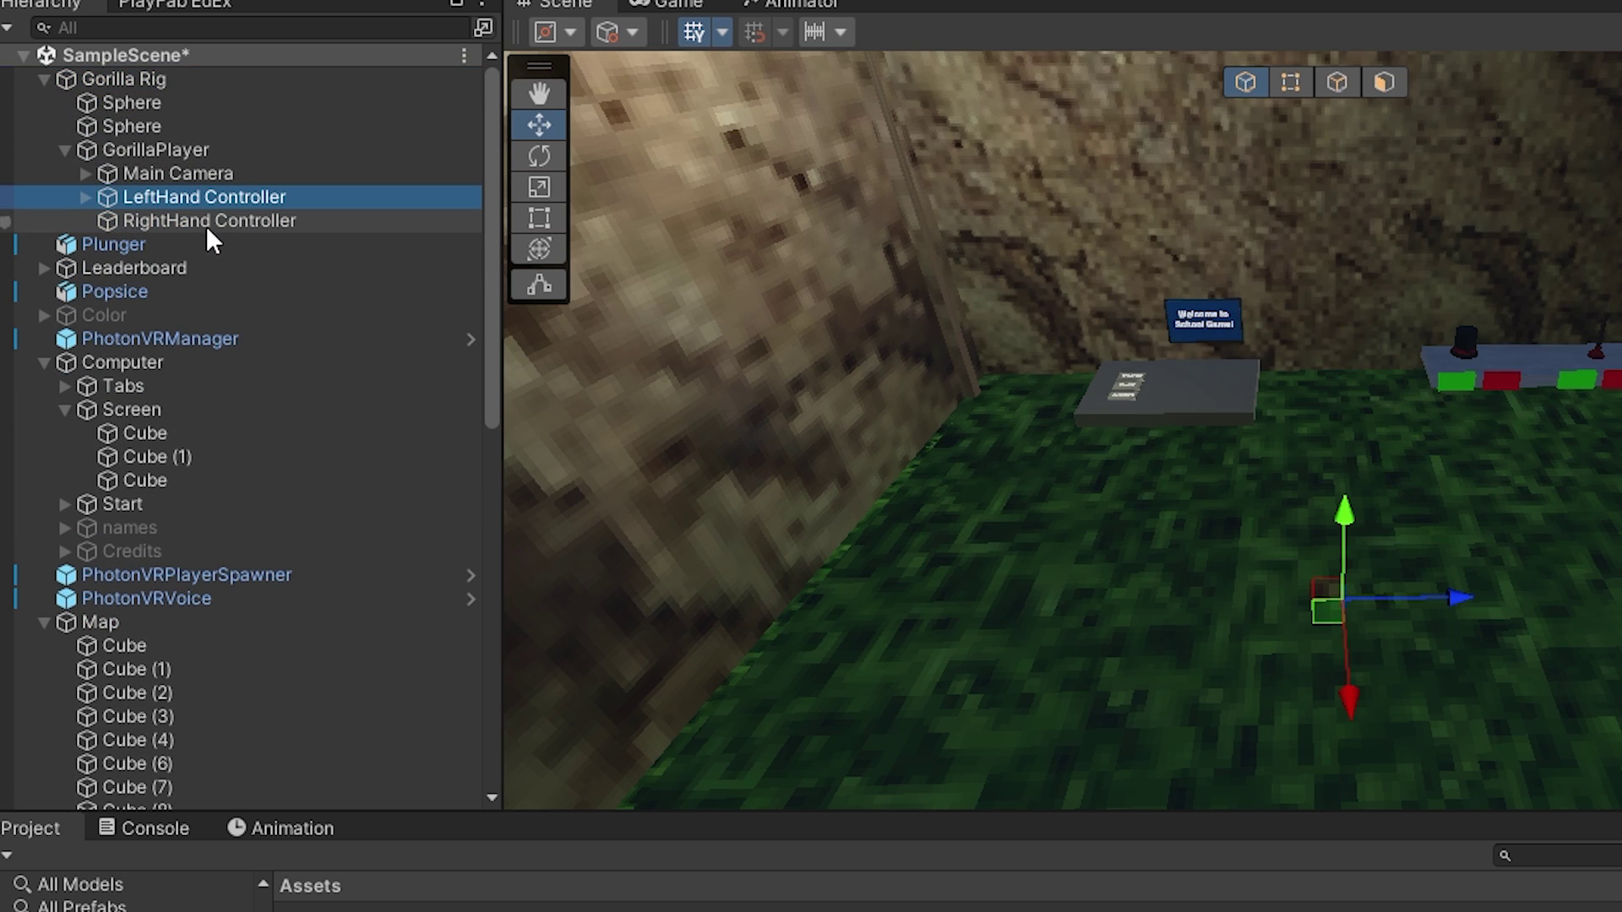
{"action": "left_click", "coordinate": [210, 229]}
{"action": "left_click", "coordinate": [217, 203], "text": "ctrl"}
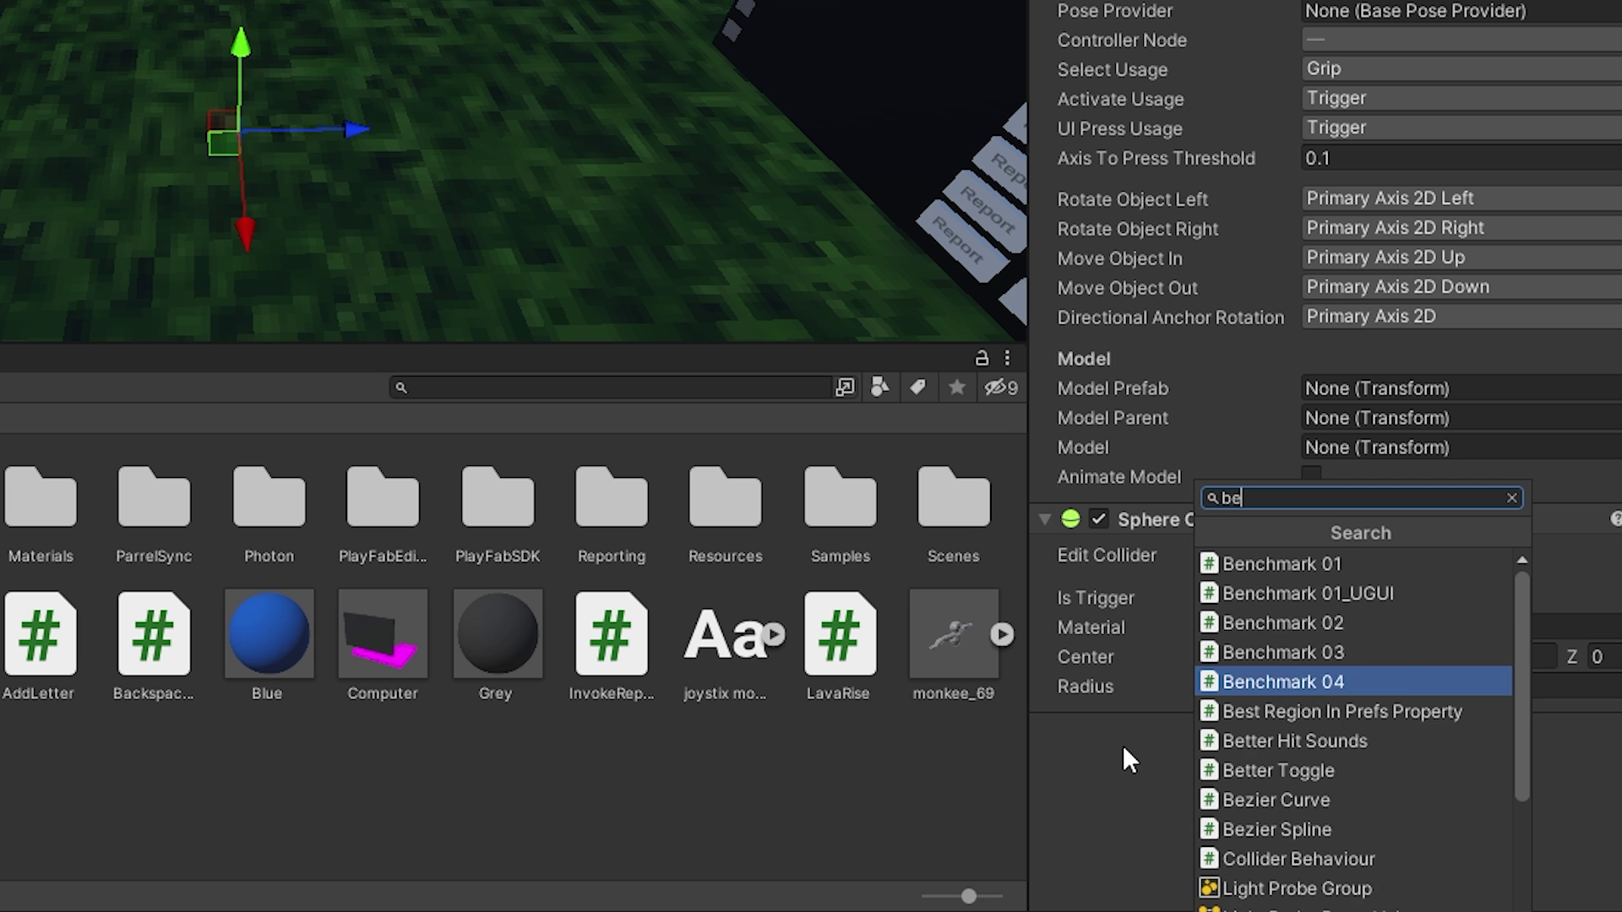
{"action": "type", "text": "tter"}
{"action": "left_click", "coordinate": [1394, 564]}
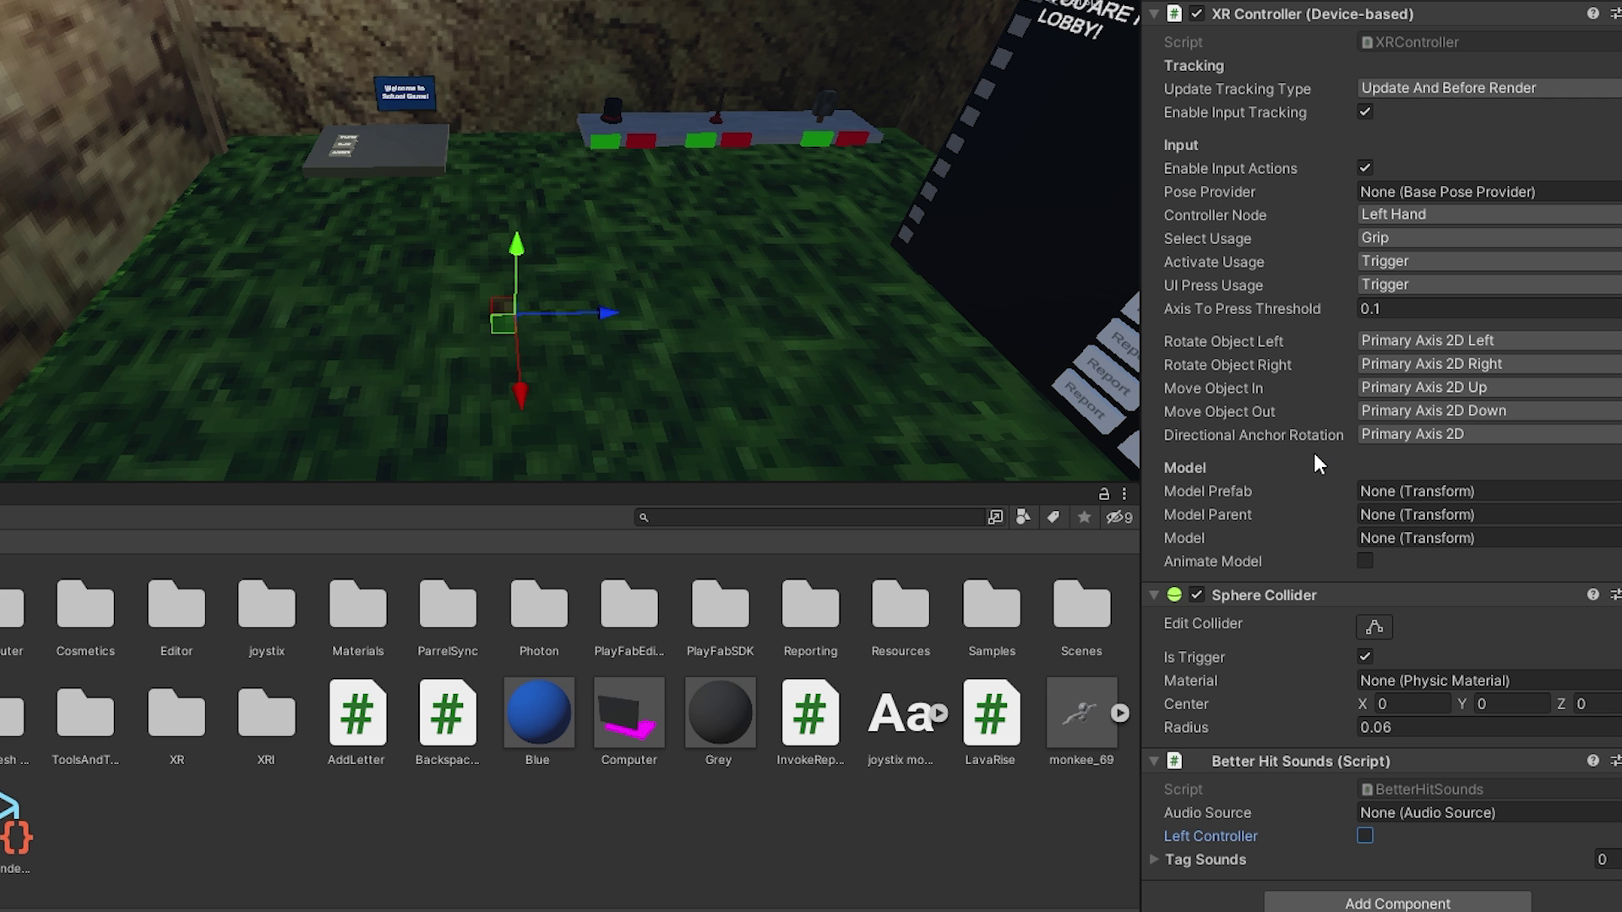
{"action": "scroll", "coordinate": [1314, 453], "scroll_direction": "up", "scroll_amount": 1}
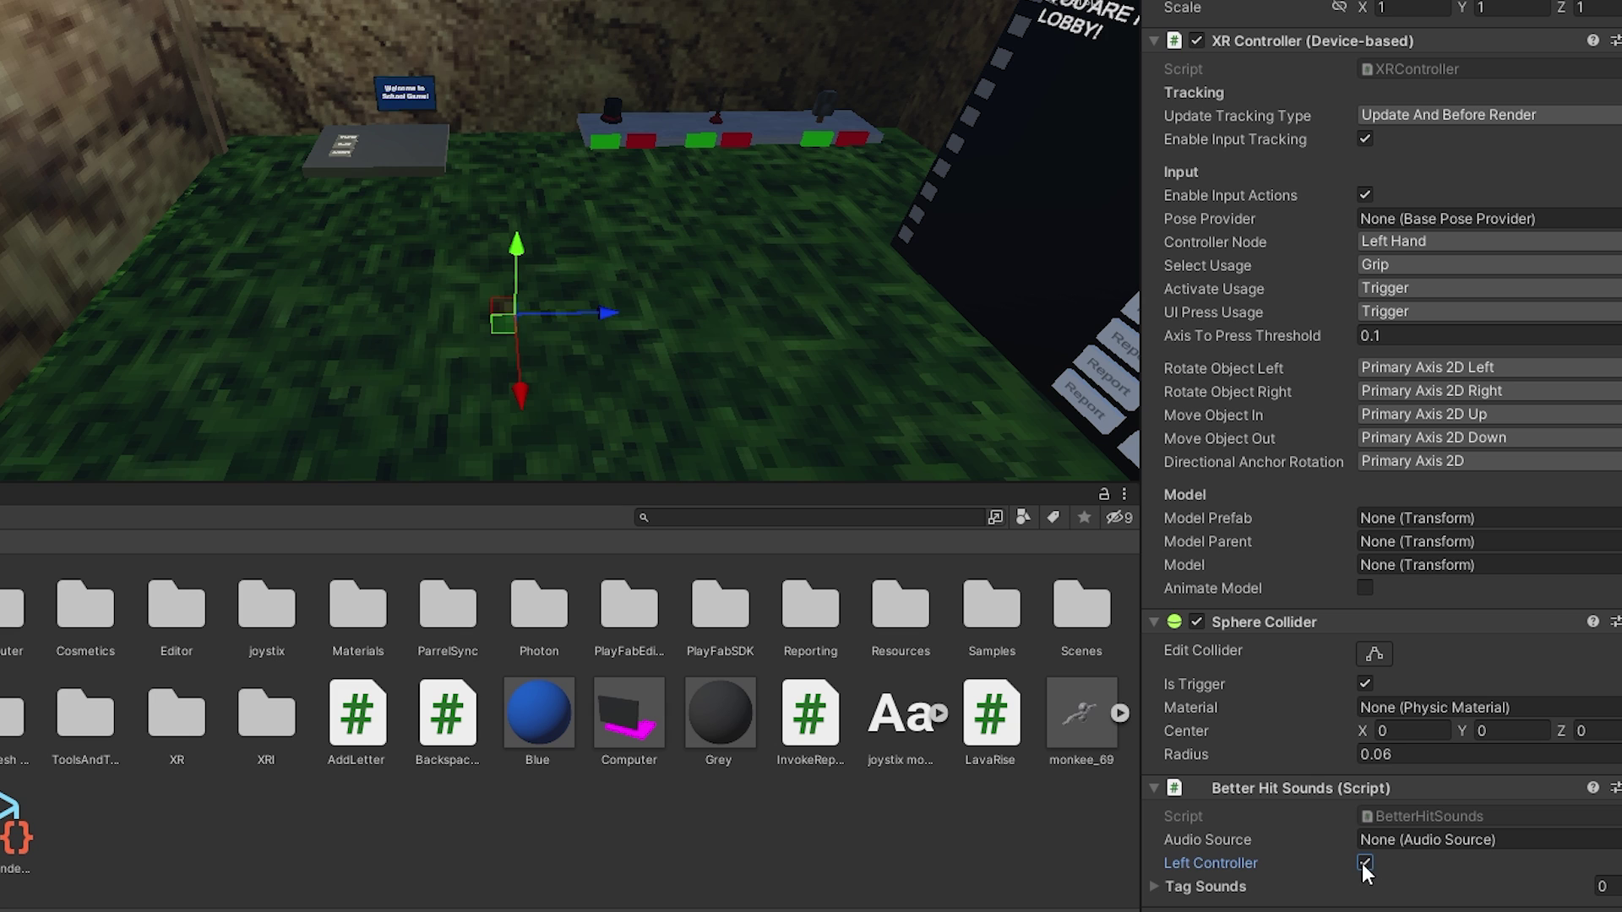
{"action": "scroll", "coordinate": [1304, 806], "scroll_direction": "down", "scroll_amount": 1}
Add an Audio Source component to both hand controllers and disable its Play On Awake option
{"action": "left_click", "coordinate": [148, 221], "text": "shift"}
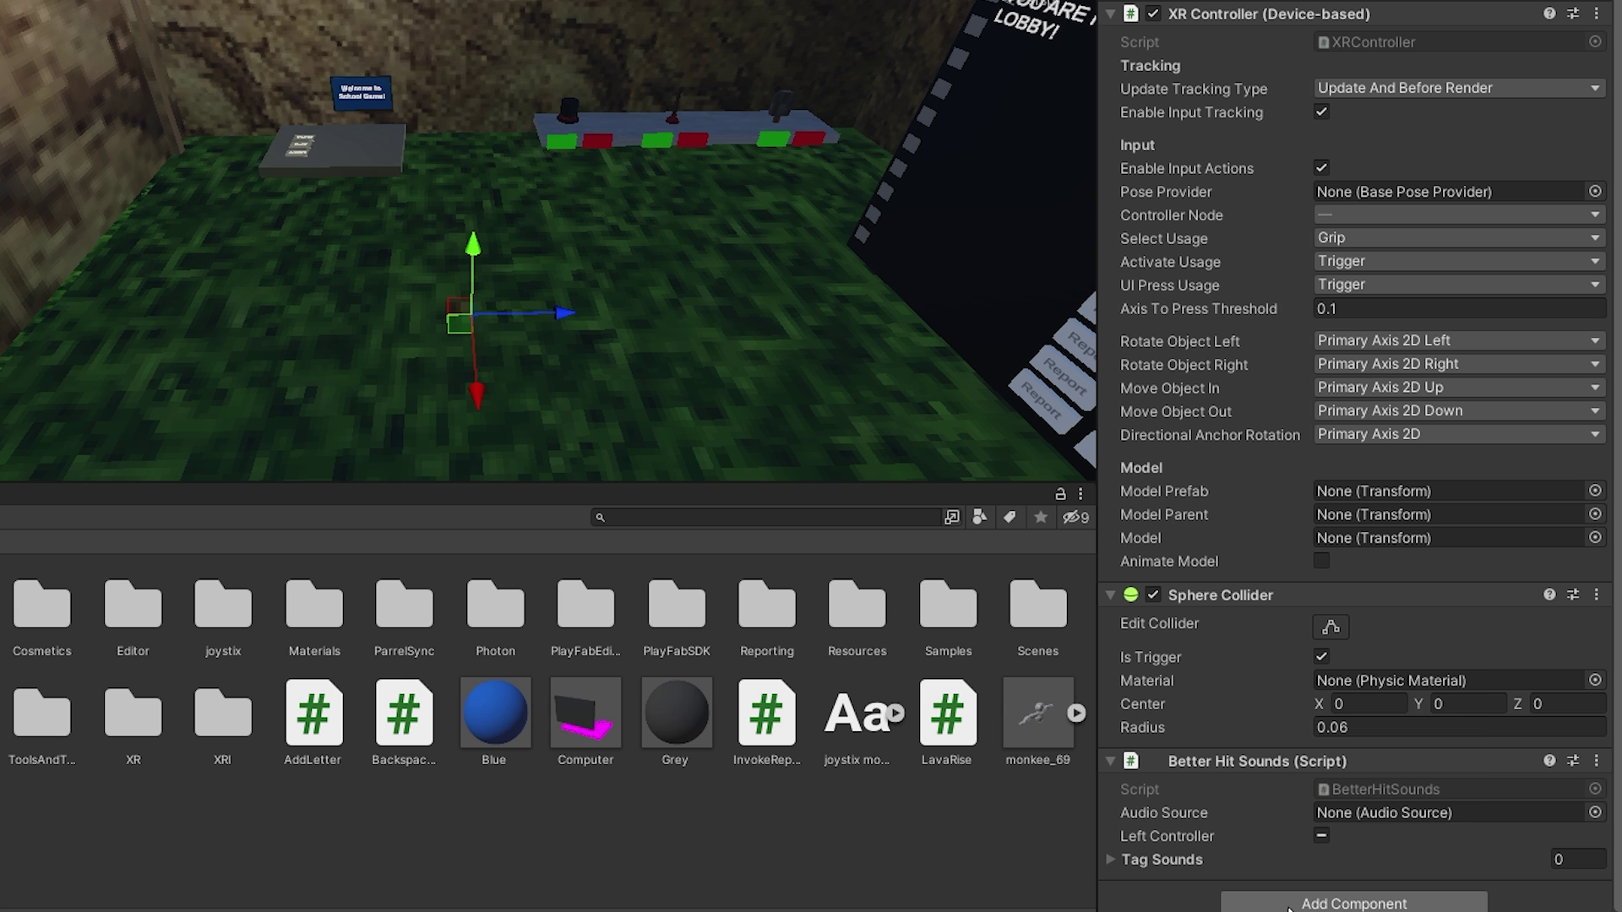
{"action": "left_click", "coordinate": [1292, 901]}
{"action": "type", "text": "better"}
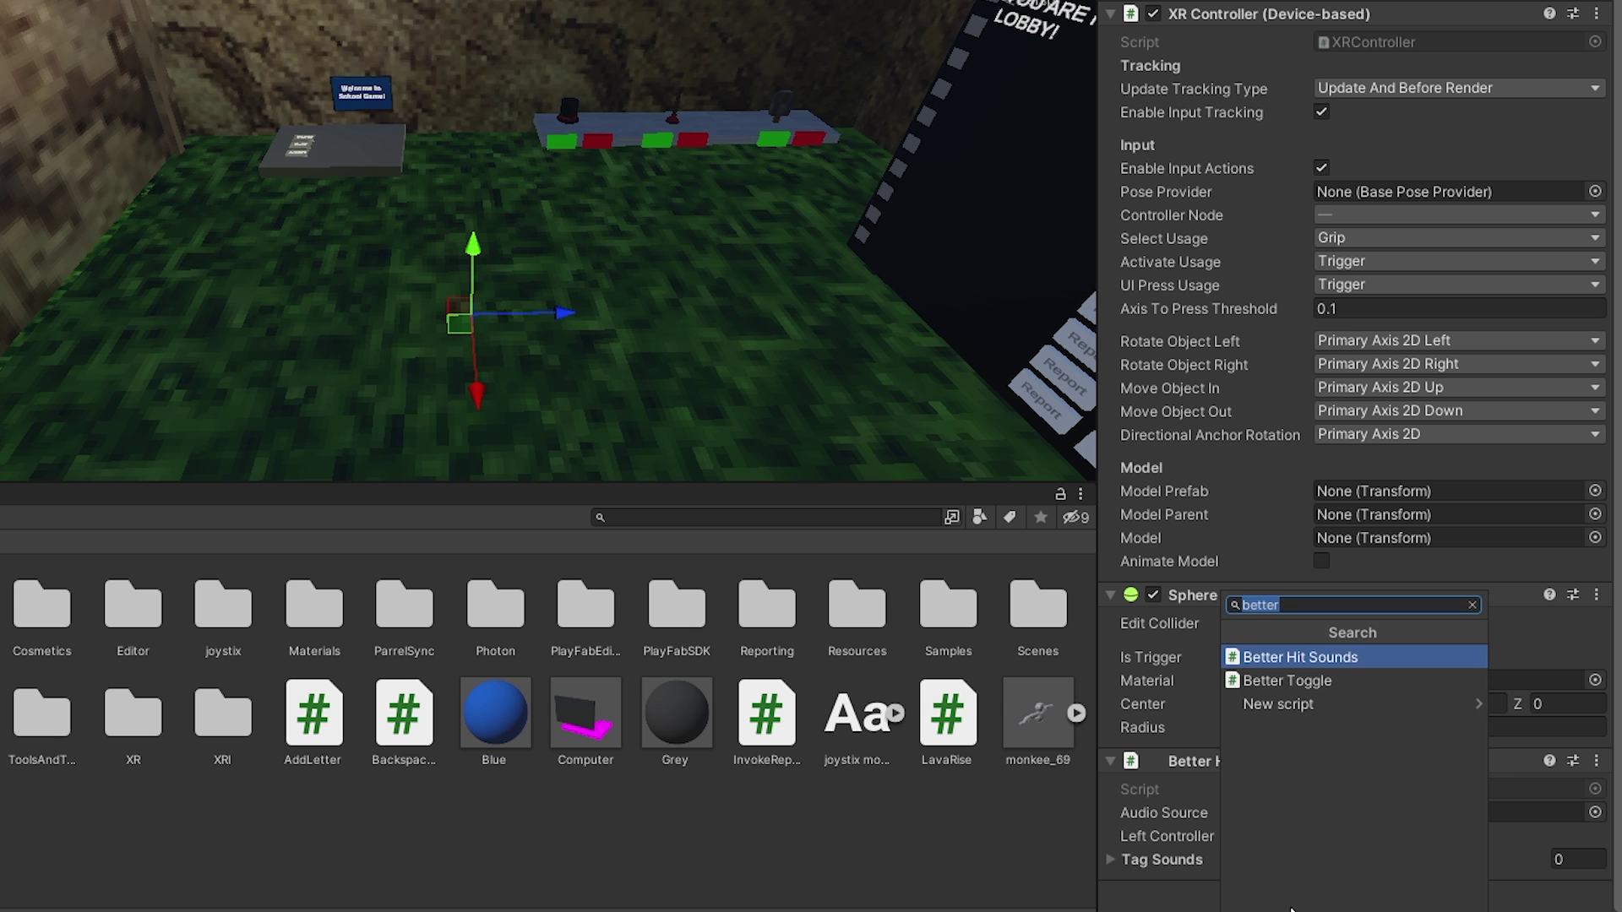
{"action": "type", "text": "audio"}
{"action": "left_click", "coordinate": [1290, 908]}
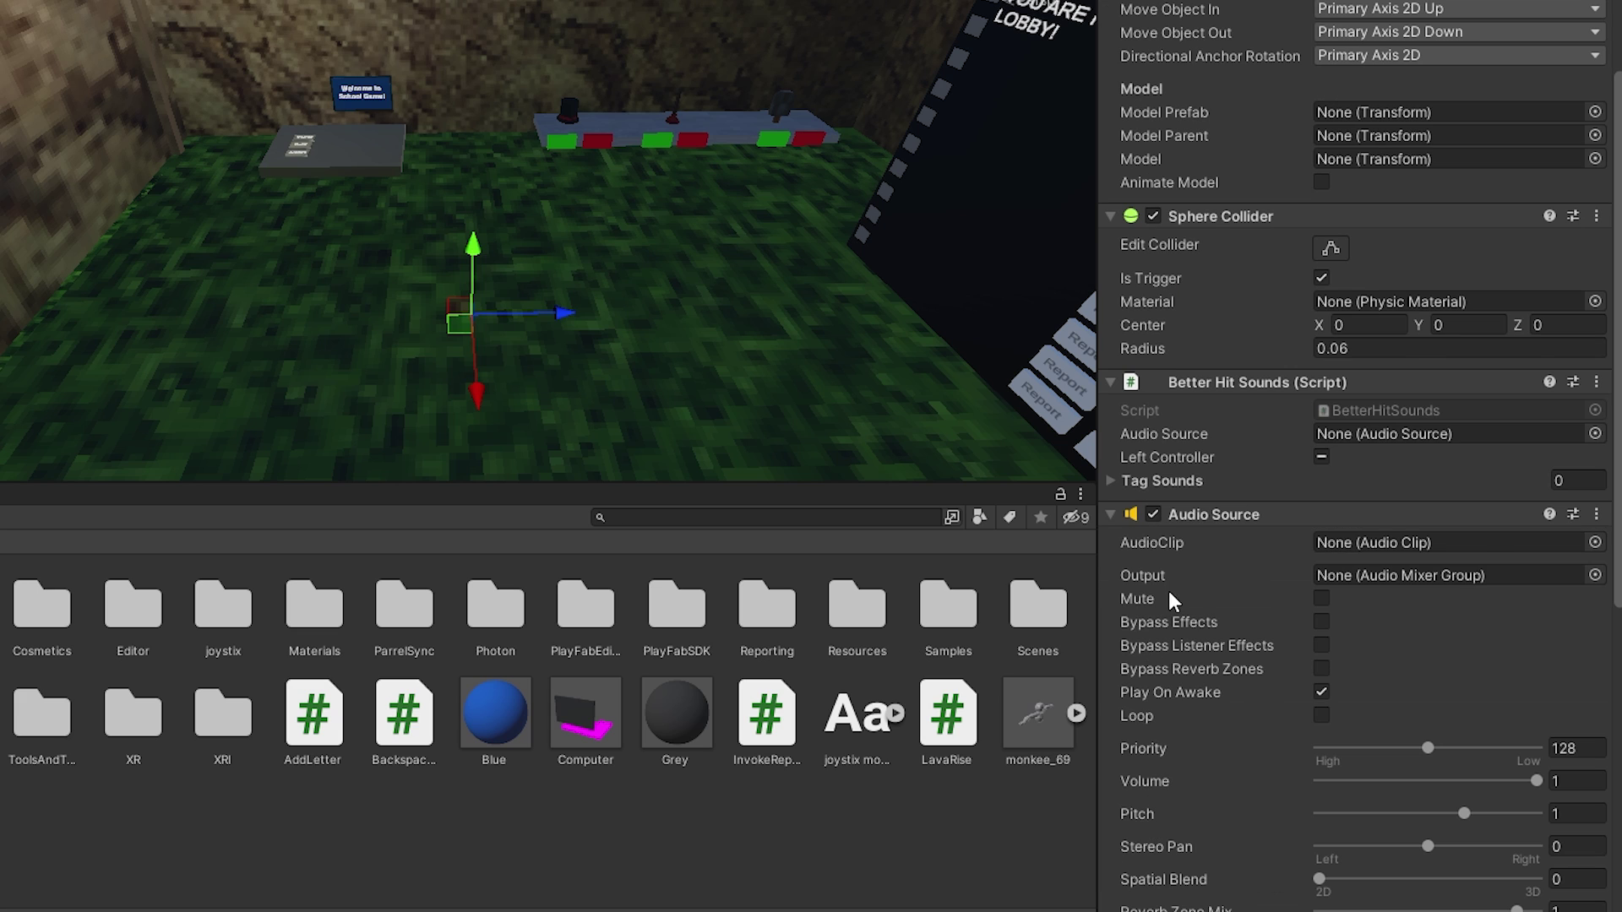
{"action": "left_click", "coordinate": [1318, 696]}
{"action": "scroll", "coordinate": [1443, 646], "scroll_direction": "down", "scroll_amount": 5}
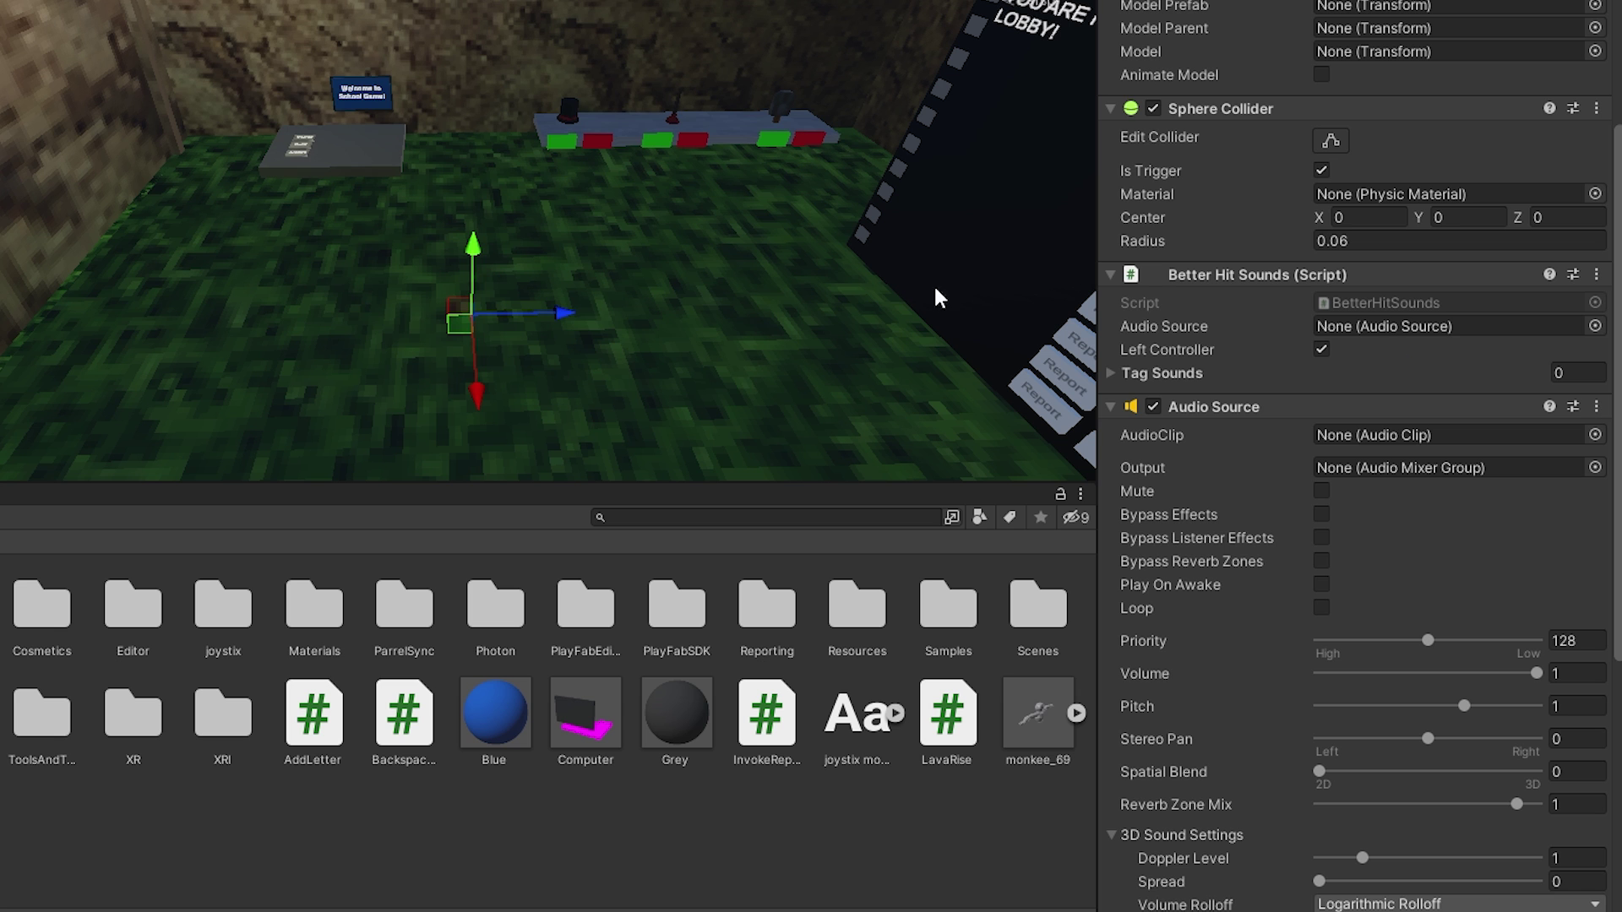
Assign each hand controller's own Audio Source to the Audio Source reference of its Better Hit Sounds script
{"action": "left_click_drag", "start_coordinate": [0, 253], "coordinate": [1372, 330]}
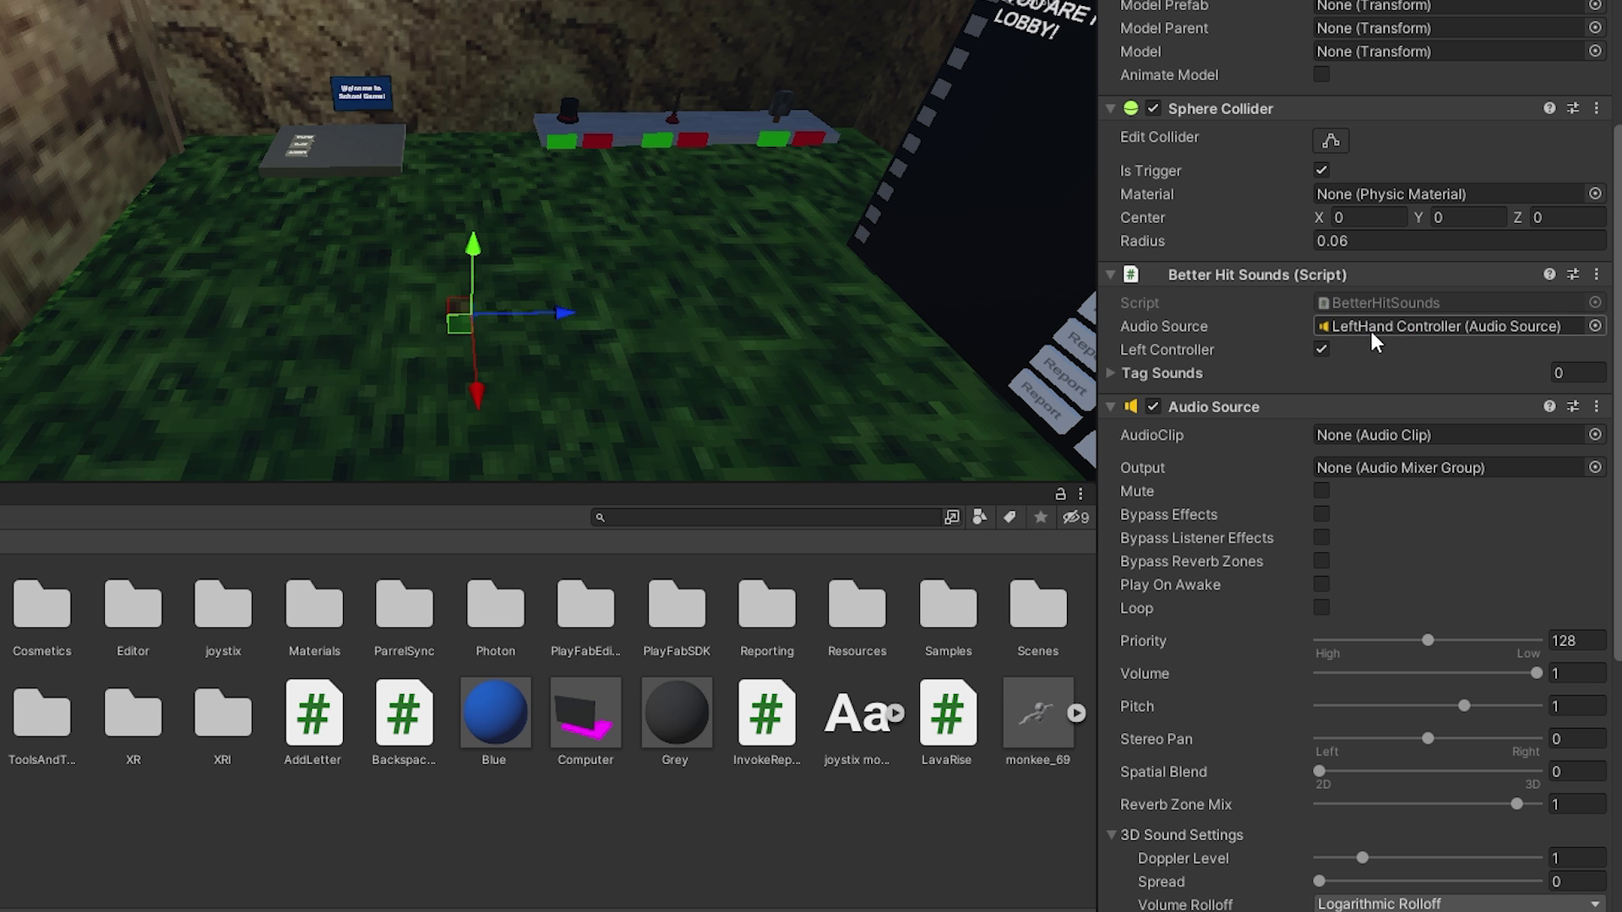
{"action": "key", "text": "ctrl+z"}
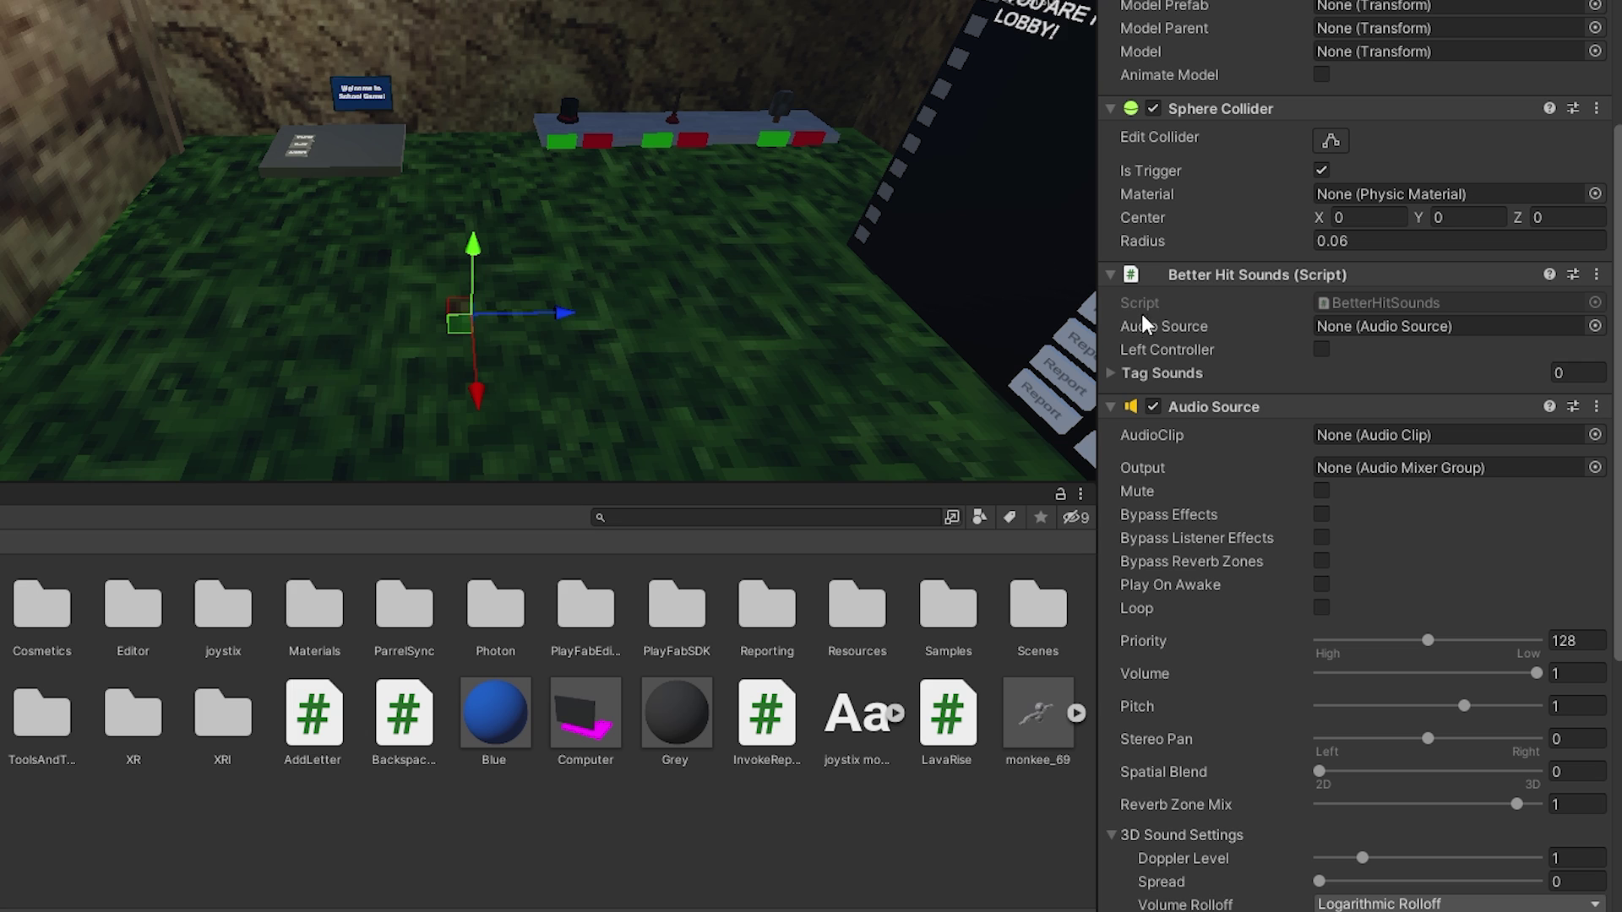
{"action": "left_click_drag", "start_coordinate": [1214, 407], "coordinate": [1434, 329]}
Select both hand controllers and add a Tag Sounds entry with the tag "Grass" to Better Hit Sounds
{"action": "left_click", "coordinate": [238, 88]}
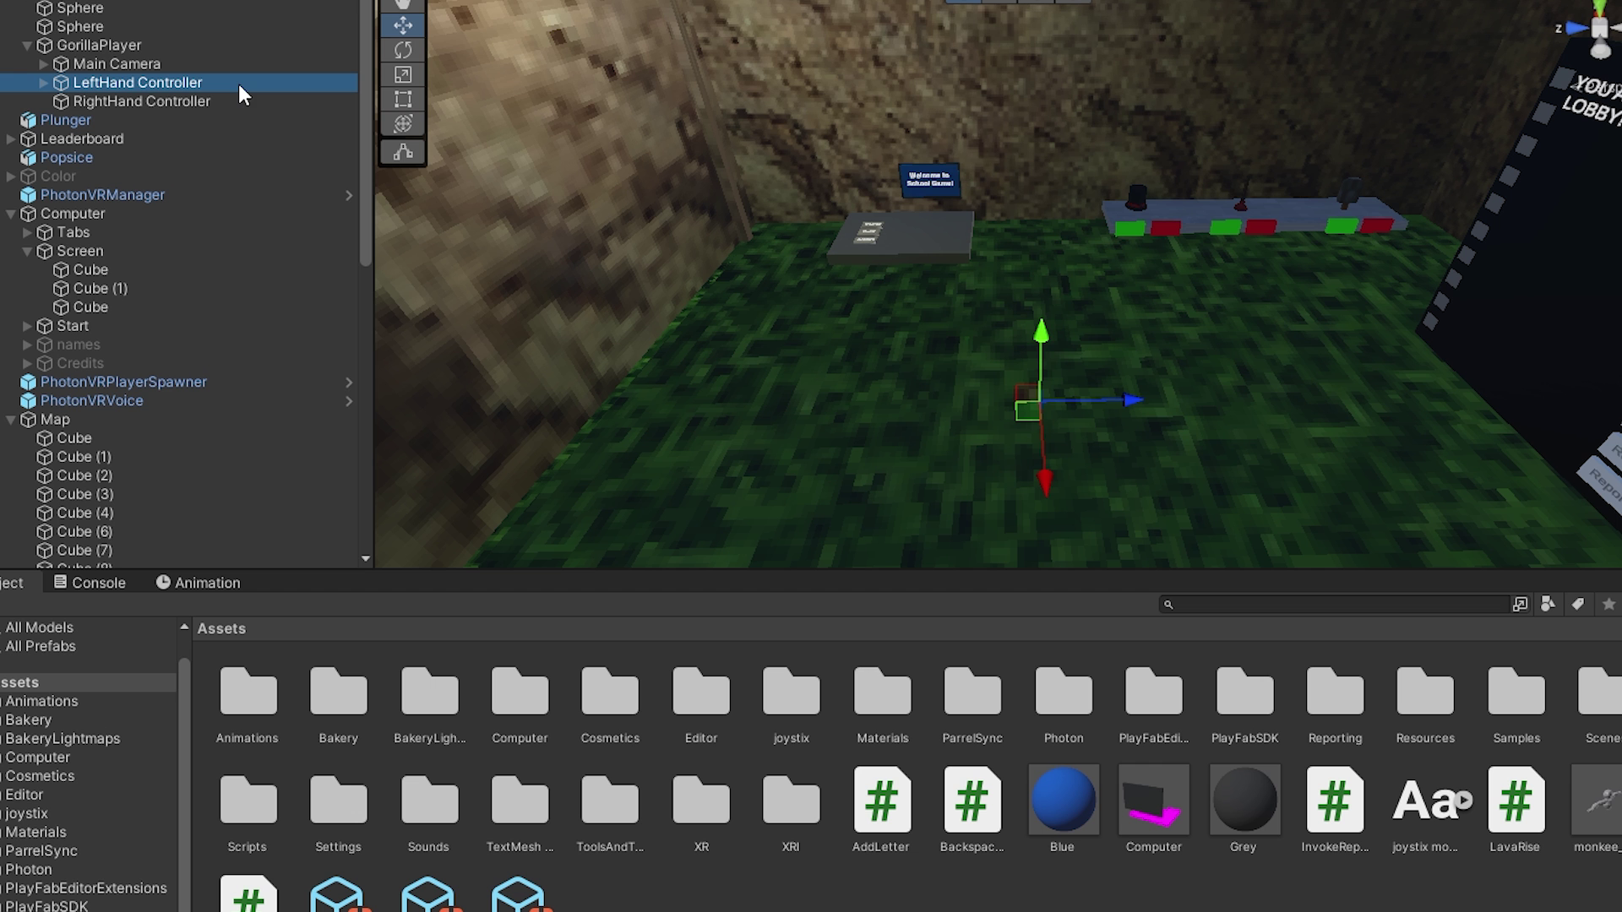
{"action": "left_click", "coordinate": [248, 107], "text": "ctrl"}
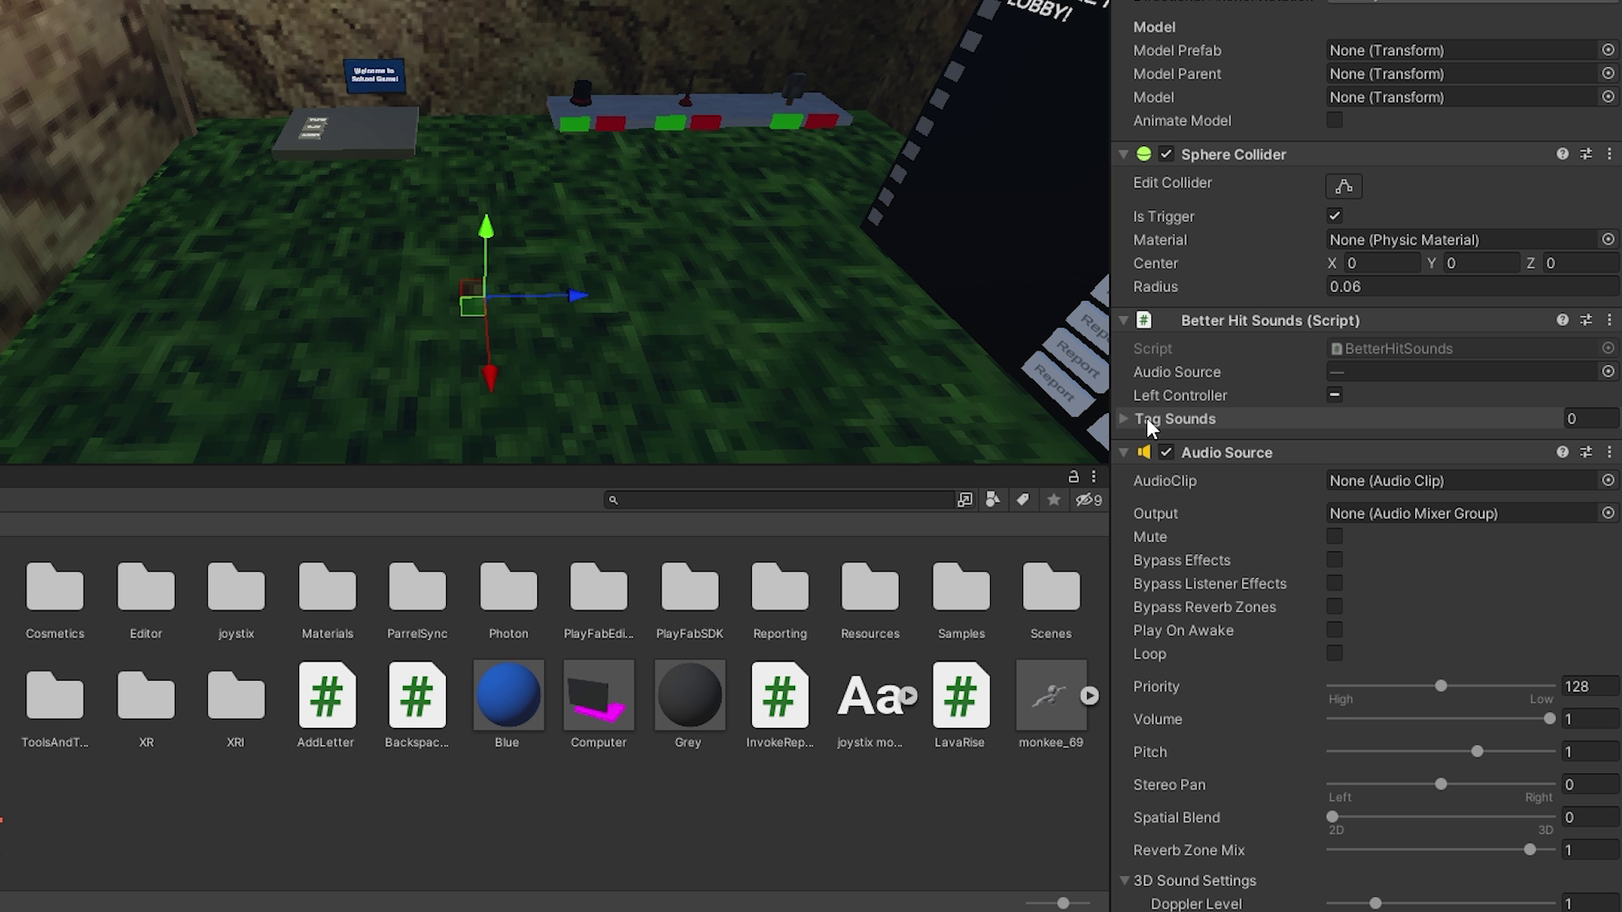
{"action": "left_click", "coordinate": [1123, 419]}
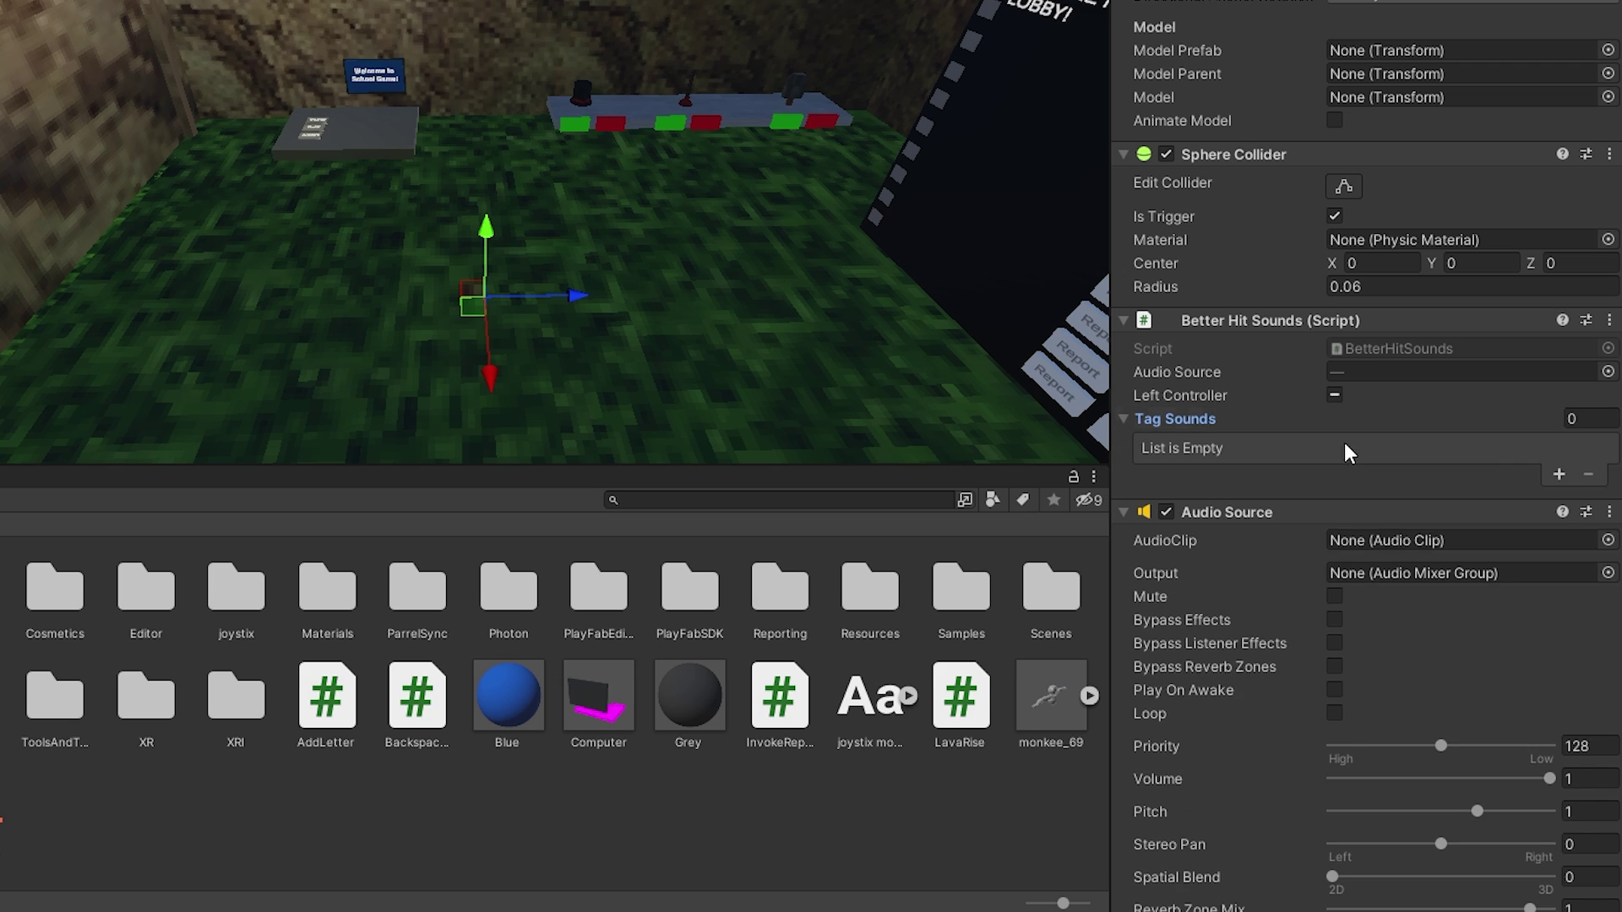
{"action": "left_click", "coordinate": [1560, 475]}
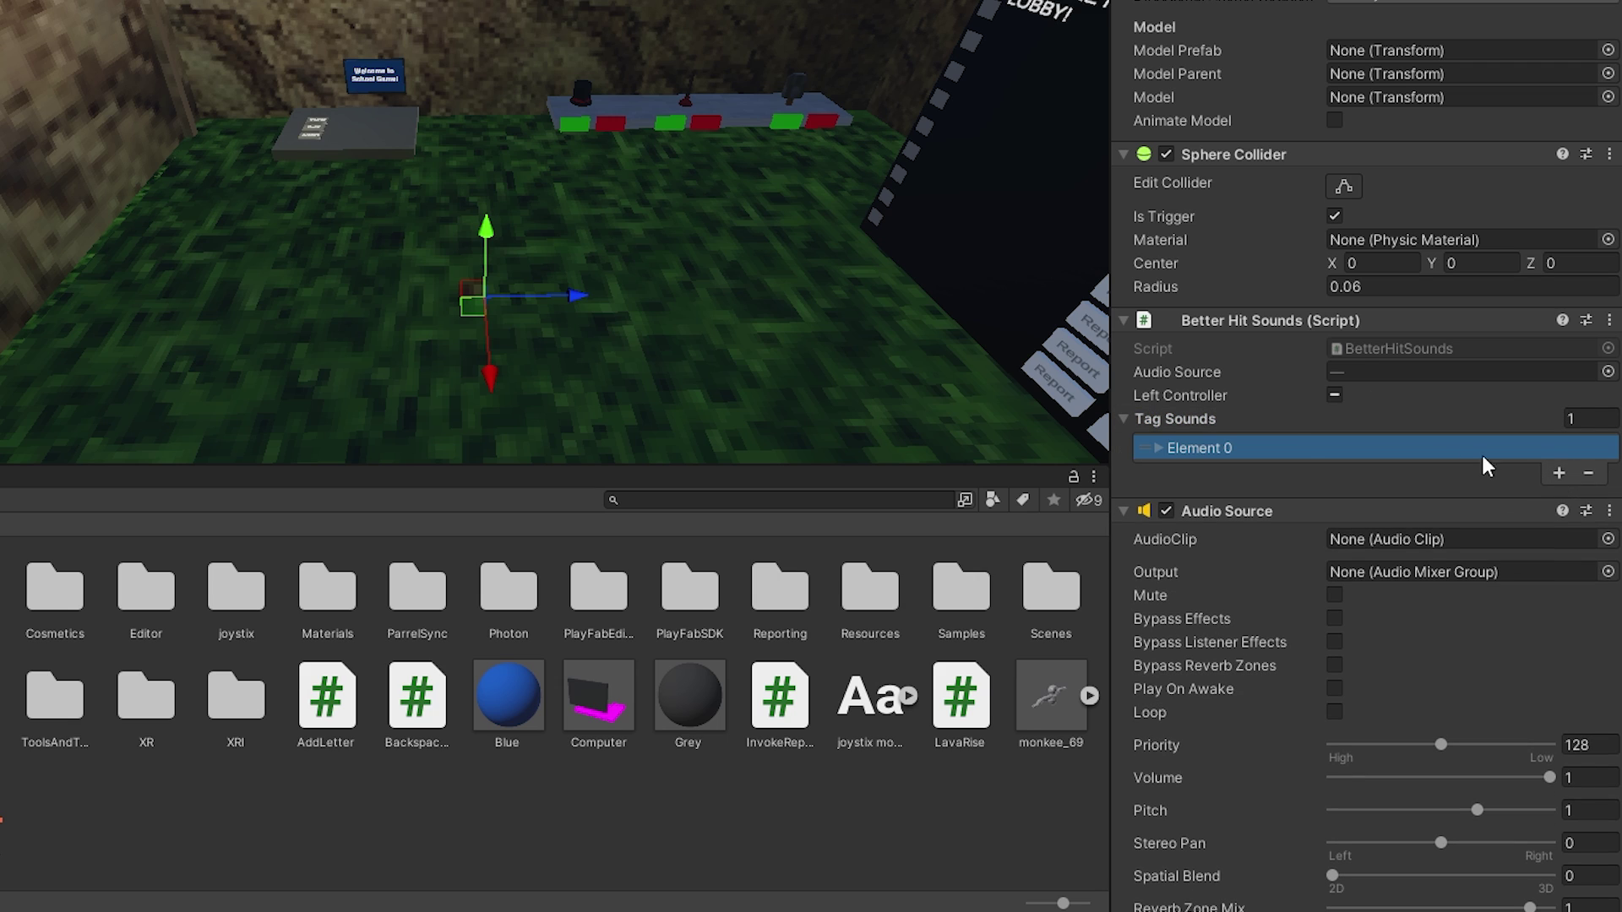
{"action": "left_click", "coordinate": [1158, 448]}
{"action": "left_click", "coordinate": [1407, 470]}
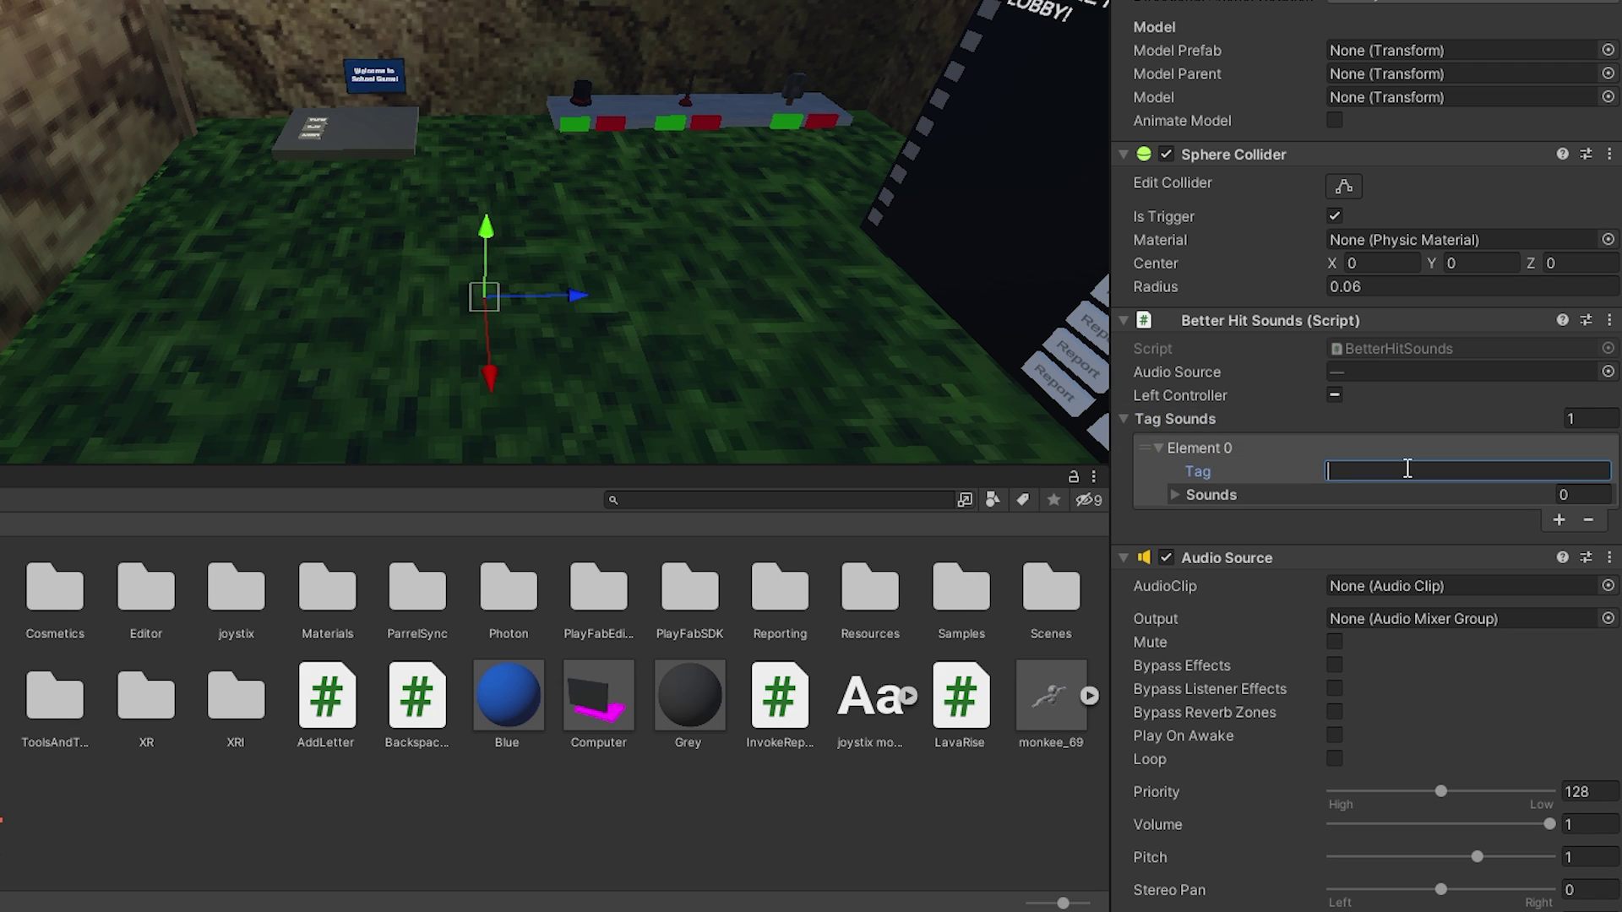
{"action": "type", "text": "Grass"}
Add two more Tag Sounds entries with the tags "Rock" and "Metal" to Better Hit Sounds
{"action": "left_click", "coordinate": [1560, 519]}
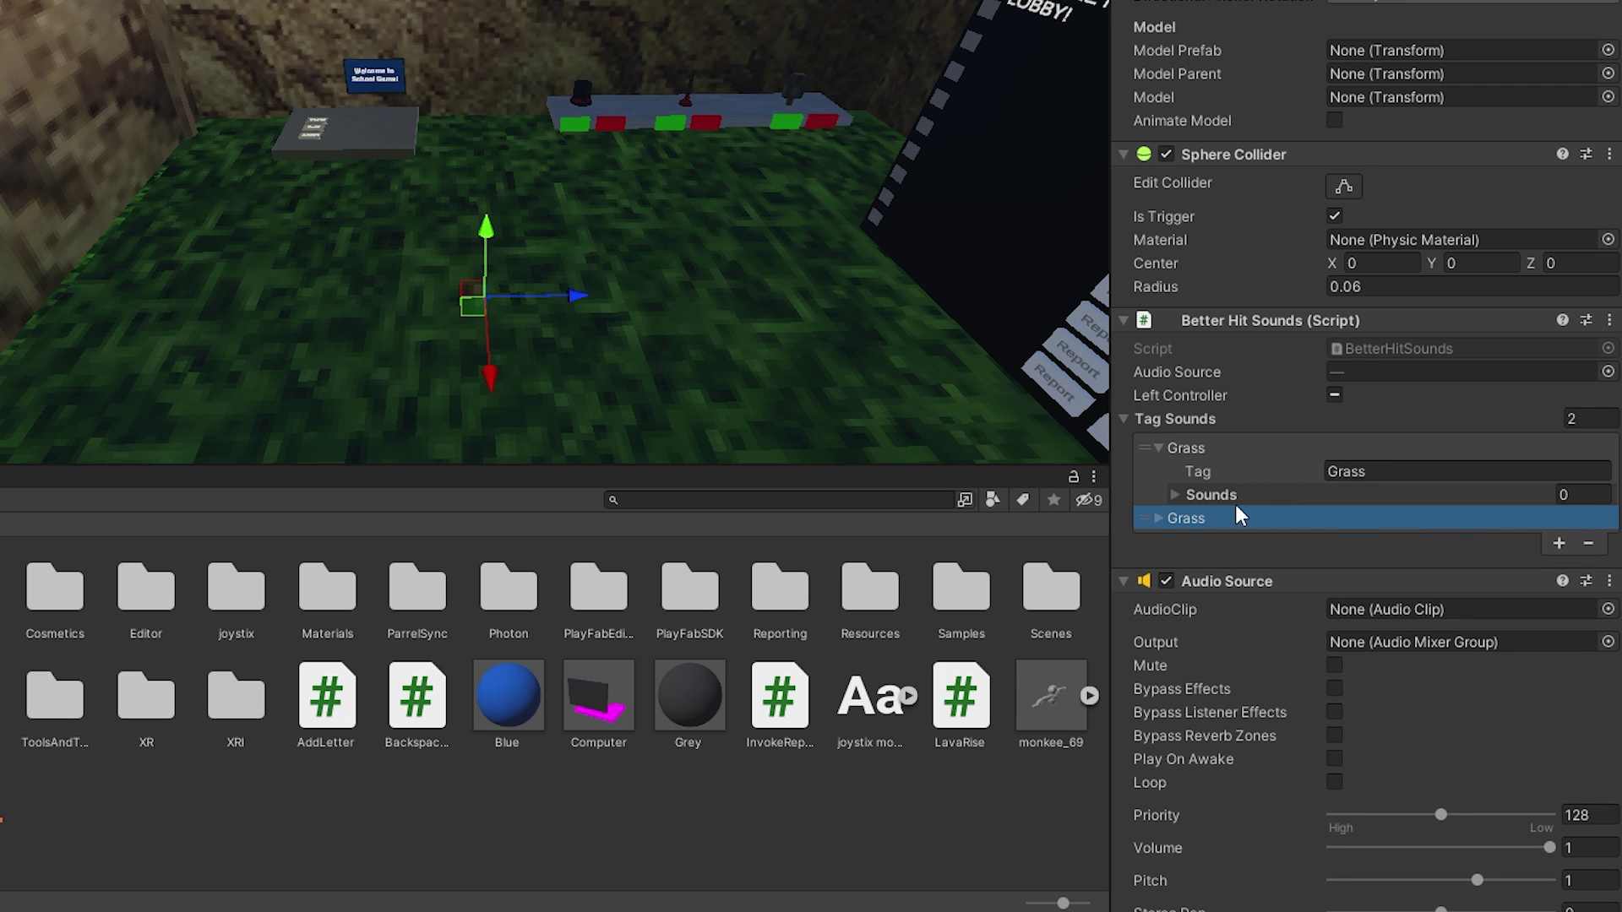
{"action": "left_click", "coordinate": [1158, 519]}
{"action": "left_click", "coordinate": [1386, 541]}
{"action": "type", "text": "Rock"}
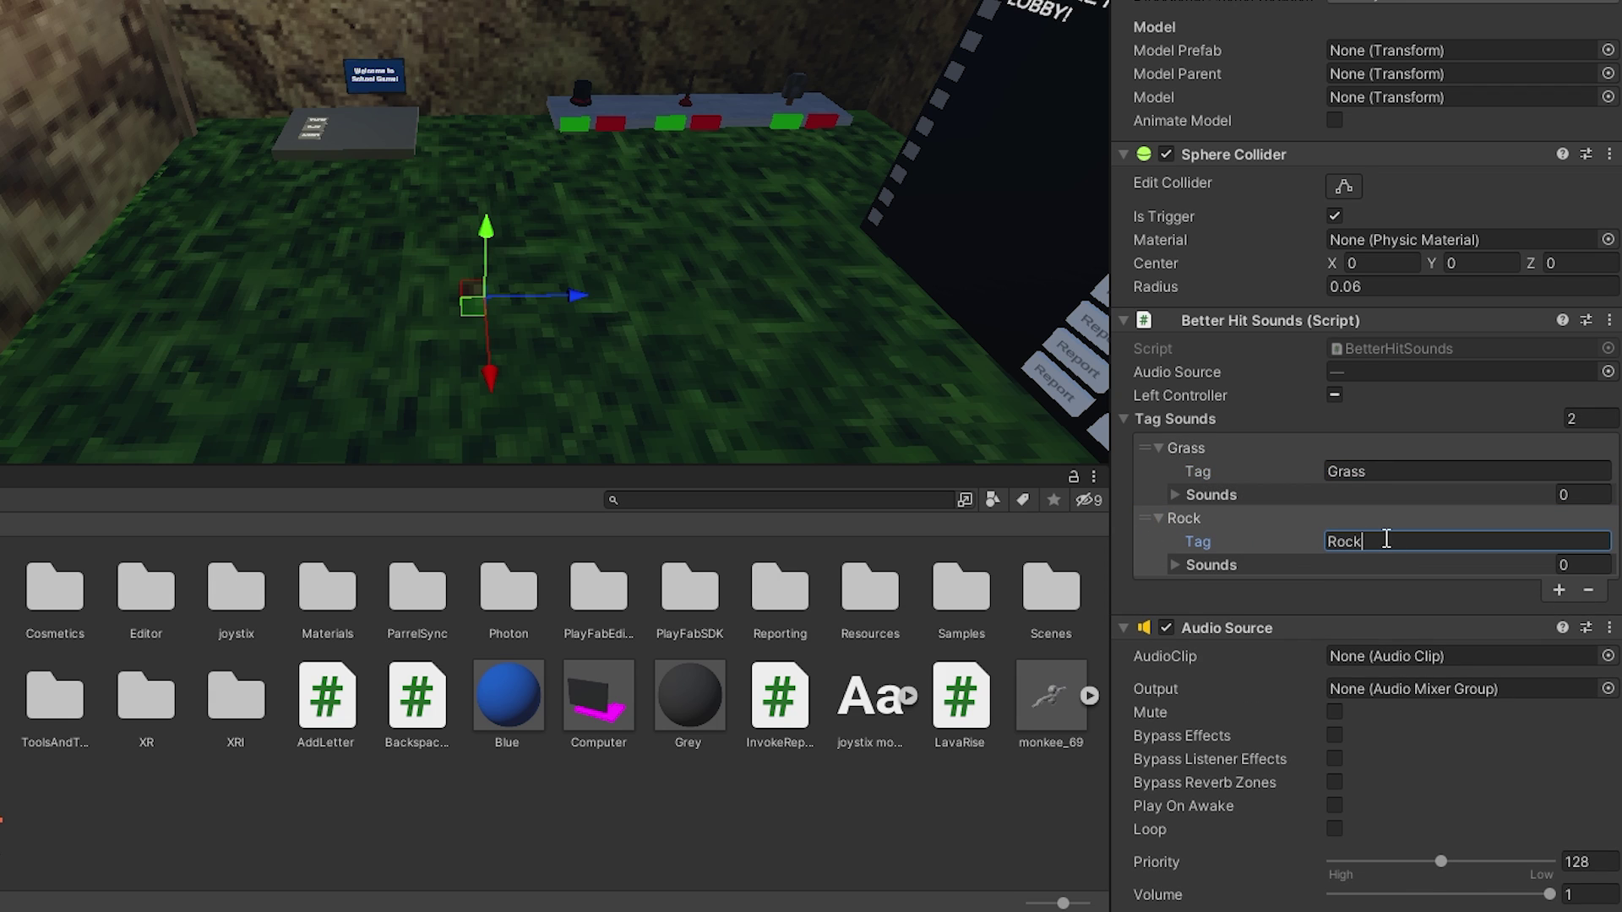
{"action": "left_click", "coordinate": [1560, 591]}
{"action": "left_click", "coordinate": [1159, 588]}
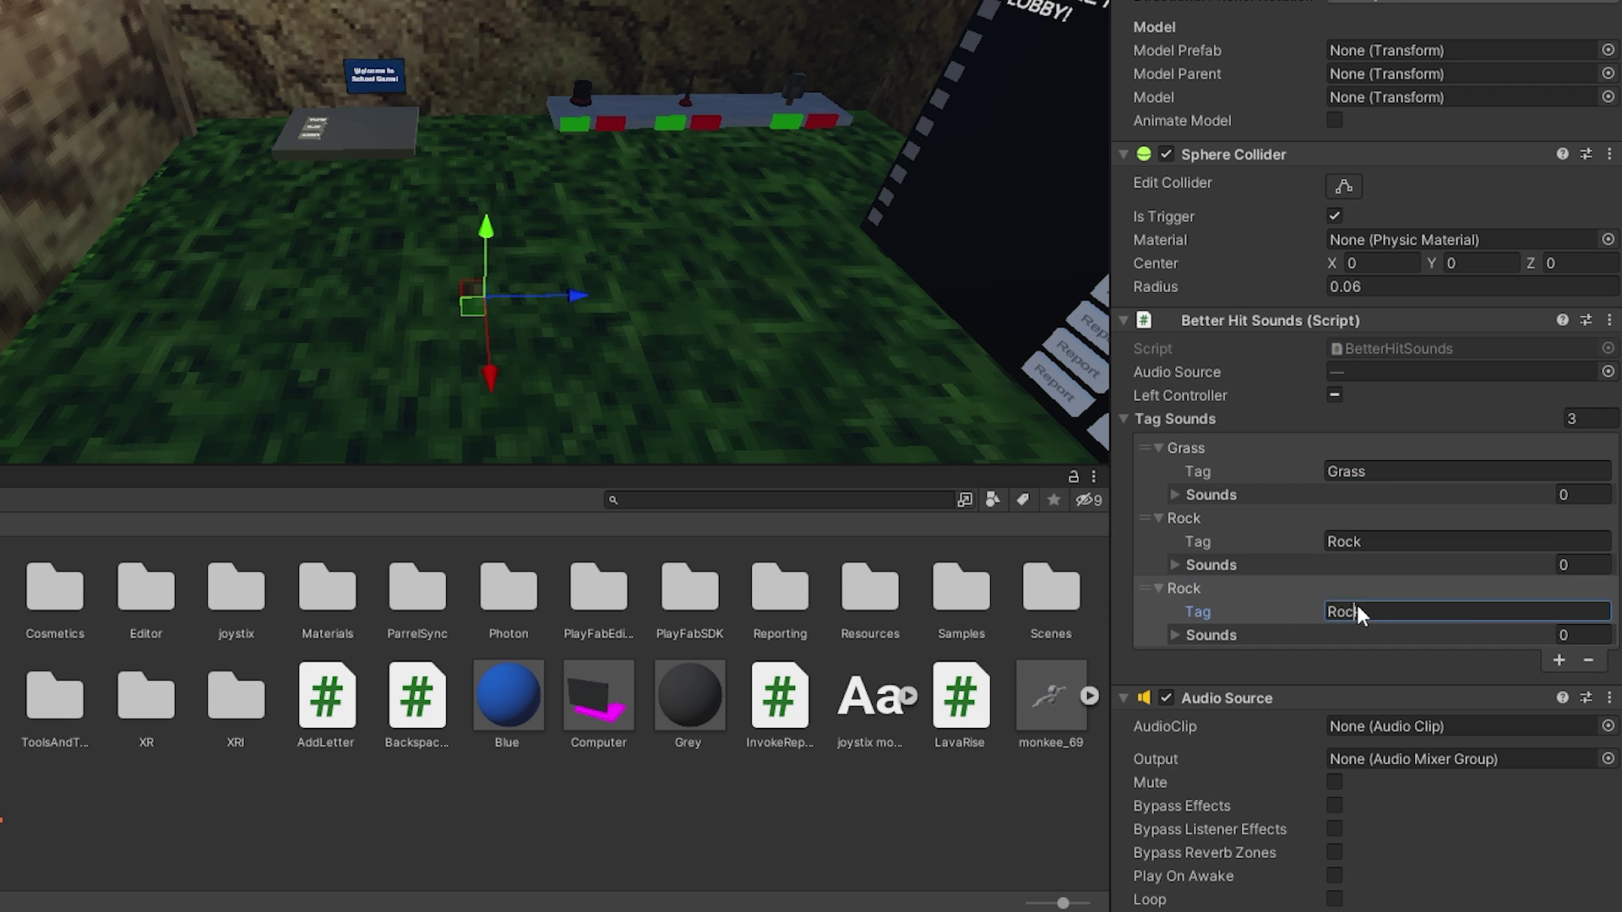
{"action": "left_click", "coordinate": [1349, 608]}
{"action": "type", "text": "Metal"}
{"action": "key", "text": "Return"}
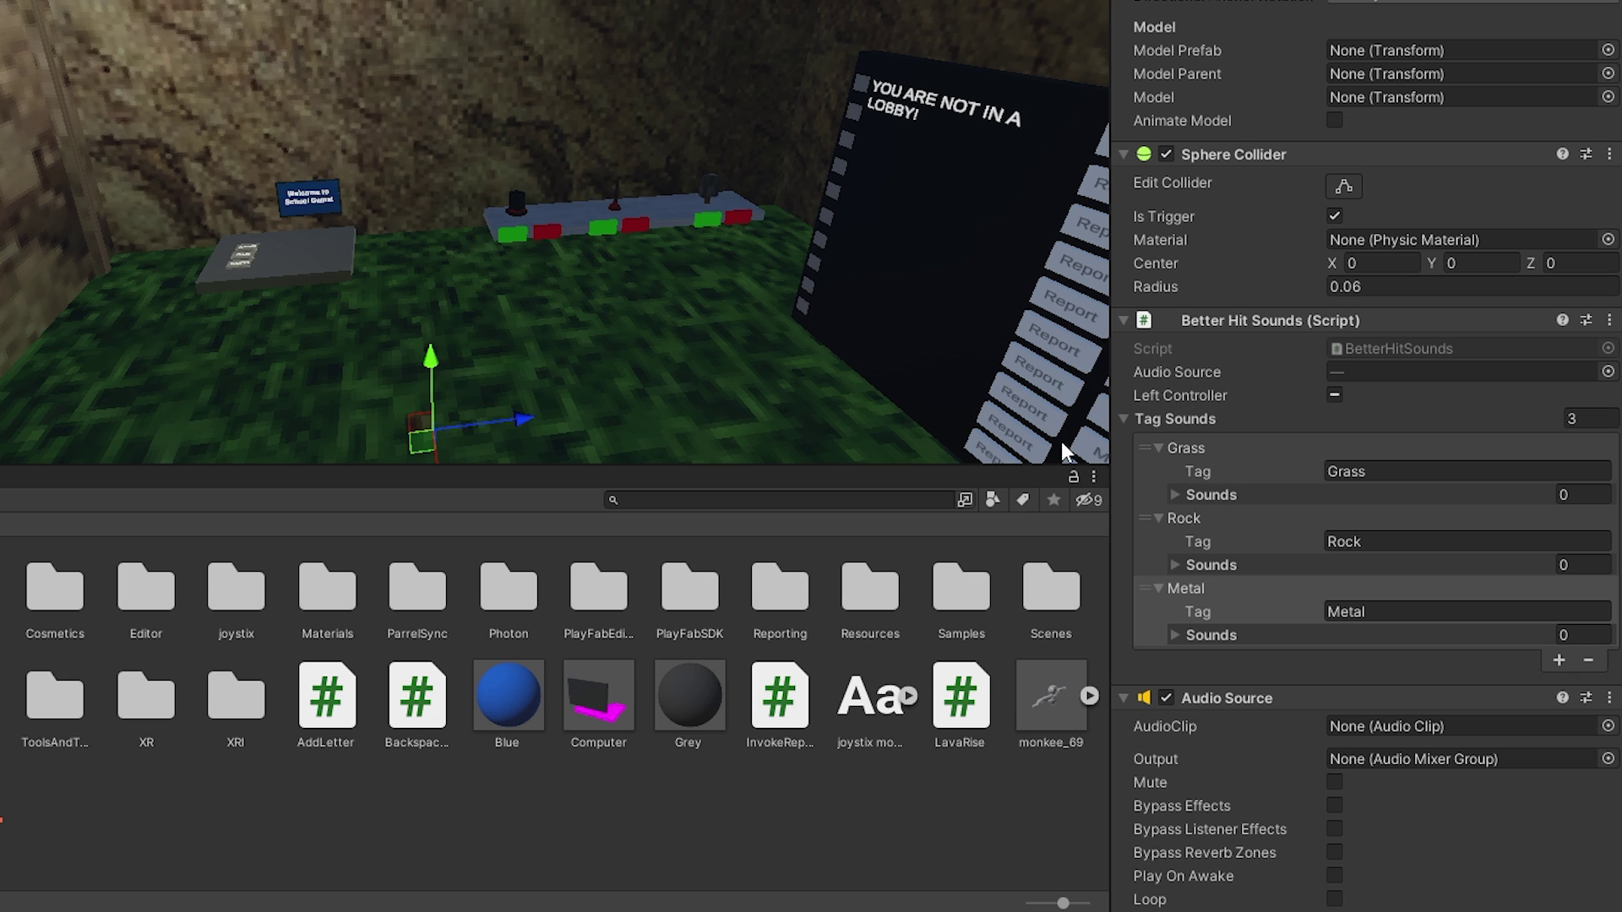
Assign the "school game hit sound" clip from Assets/Sounds to the Sounds lists of the Grass, Rock and Metal entries
{"action": "left_click", "coordinate": [1213, 501]}
{"action": "scroll", "coordinate": [1208, 473], "scroll_direction": "up", "scroll_amount": 1}
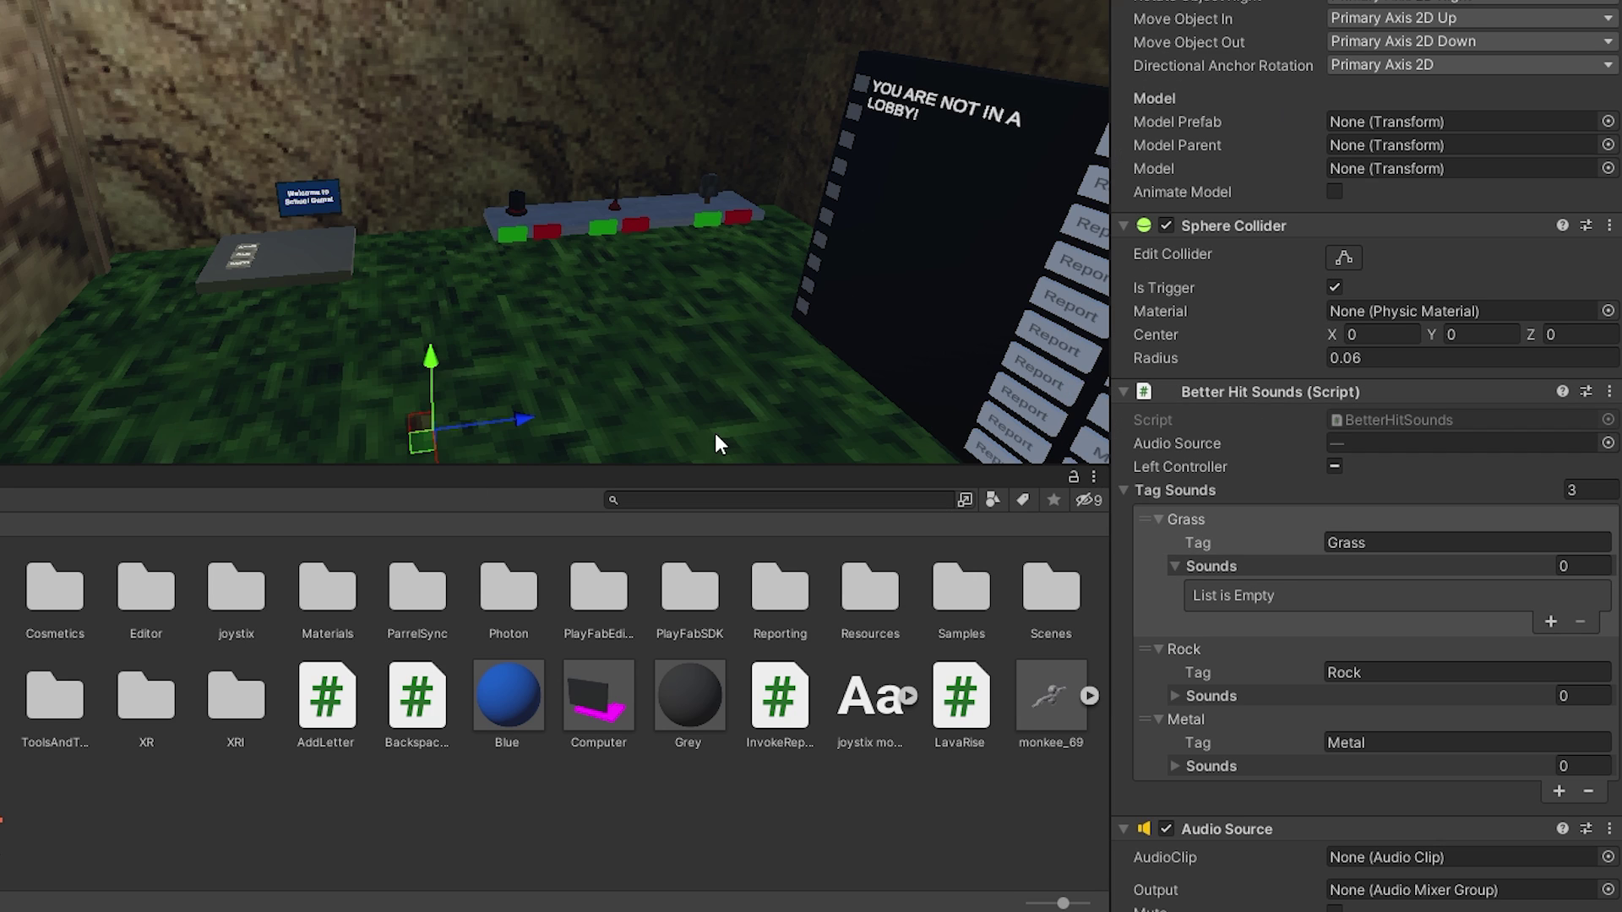
{"action": "left_click", "coordinate": [804, 797]}
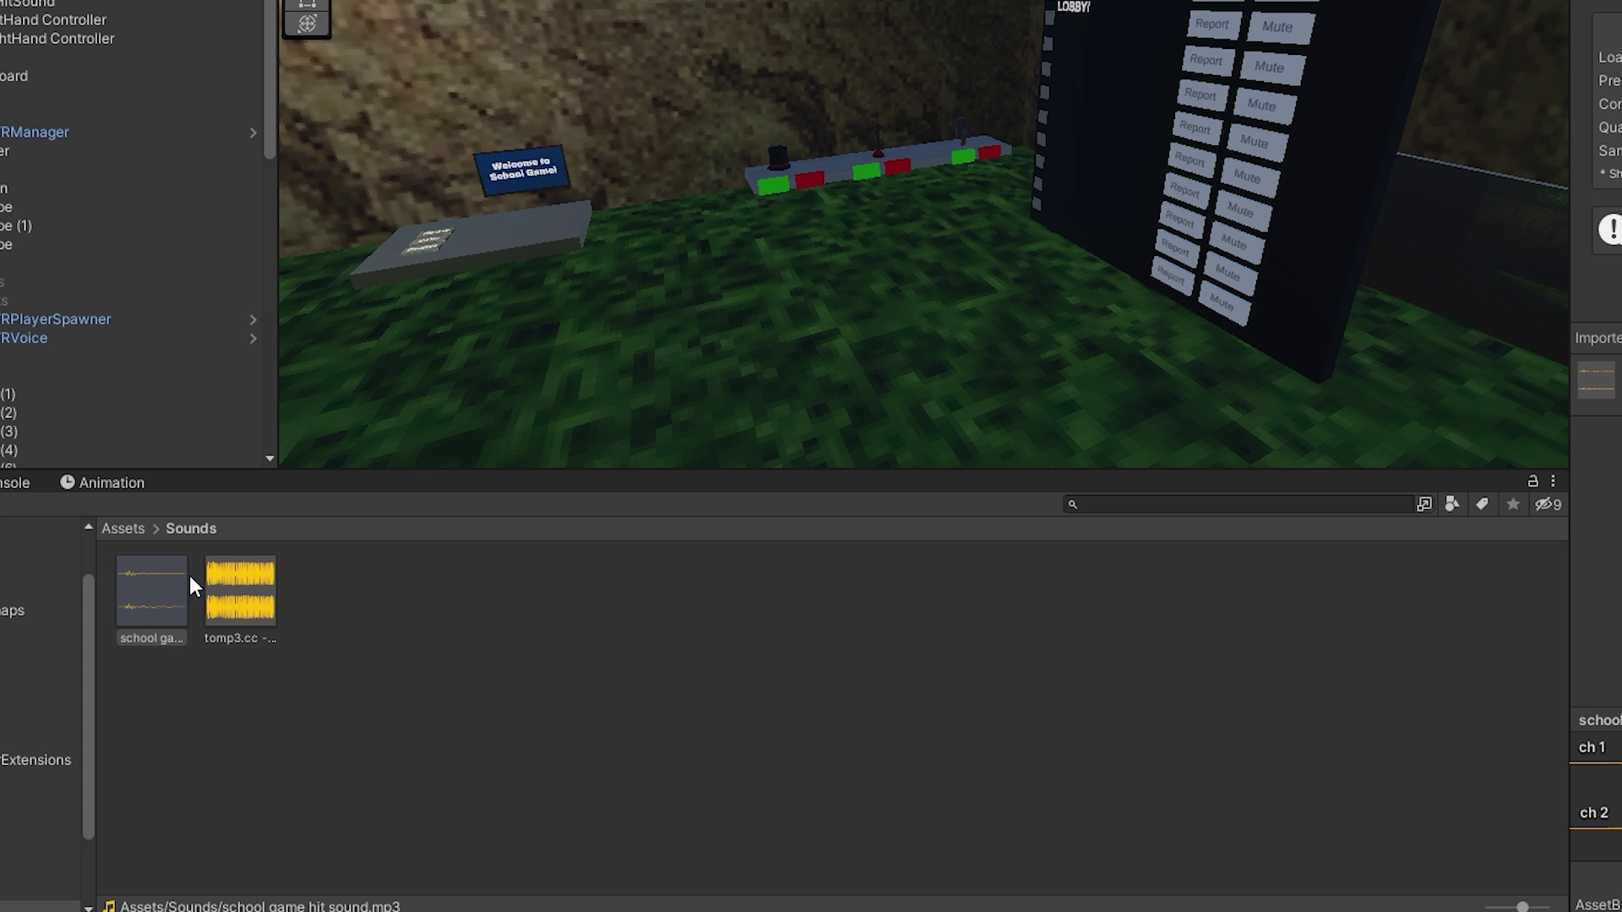
{"action": "left_click", "coordinate": [130, 583]}
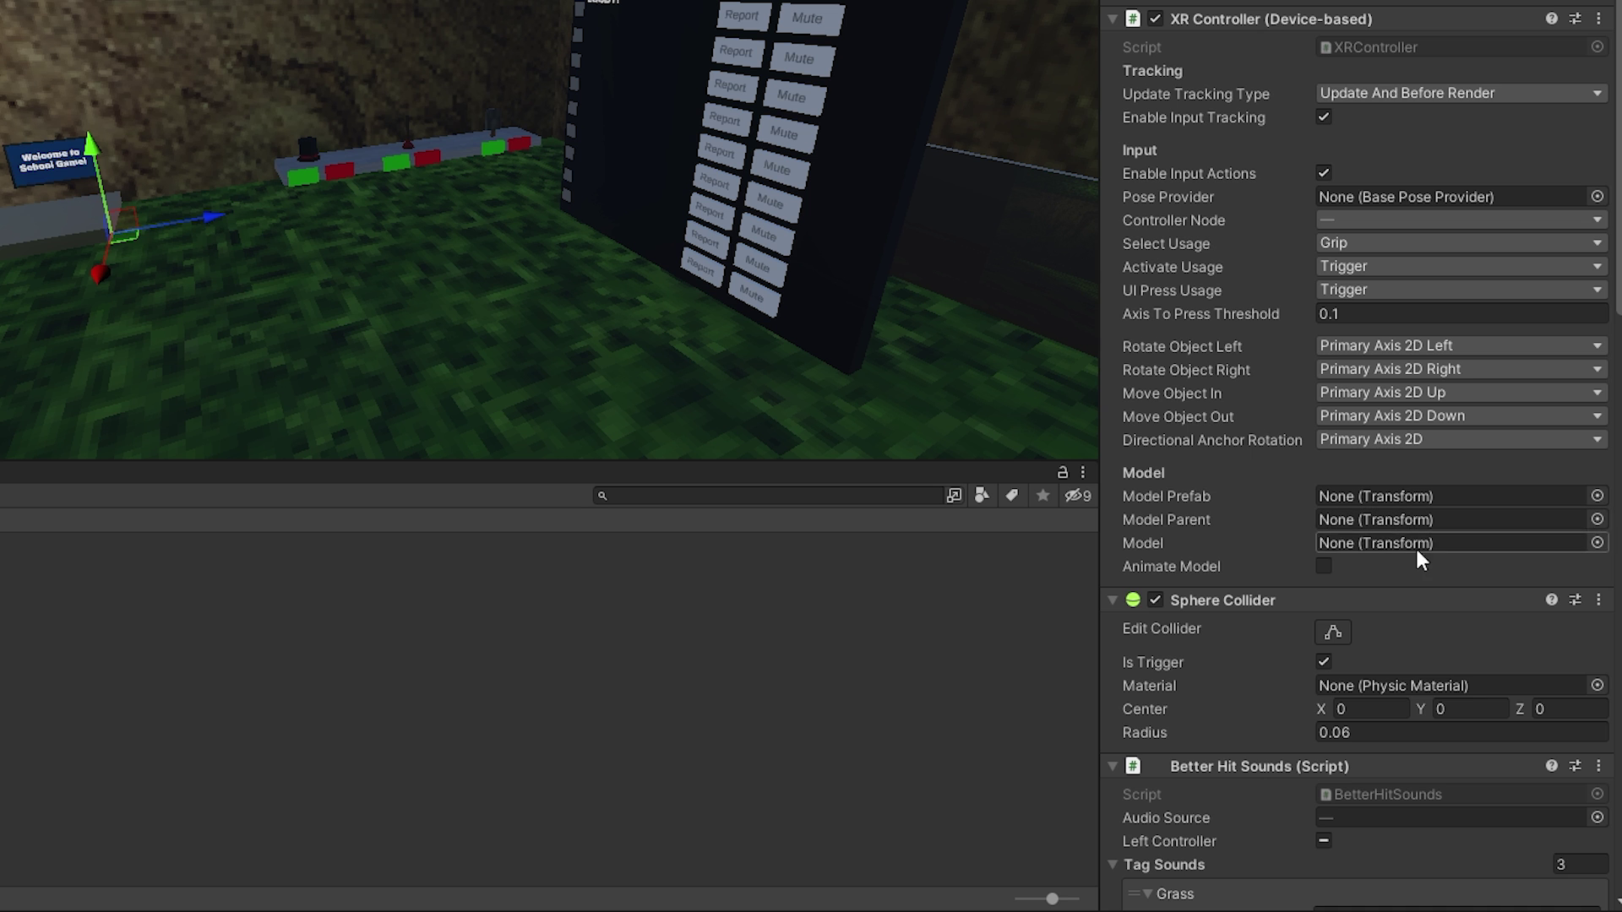
{"action": "scroll", "coordinate": [1420, 555], "scroll_direction": "down", "scroll_amount": 10}
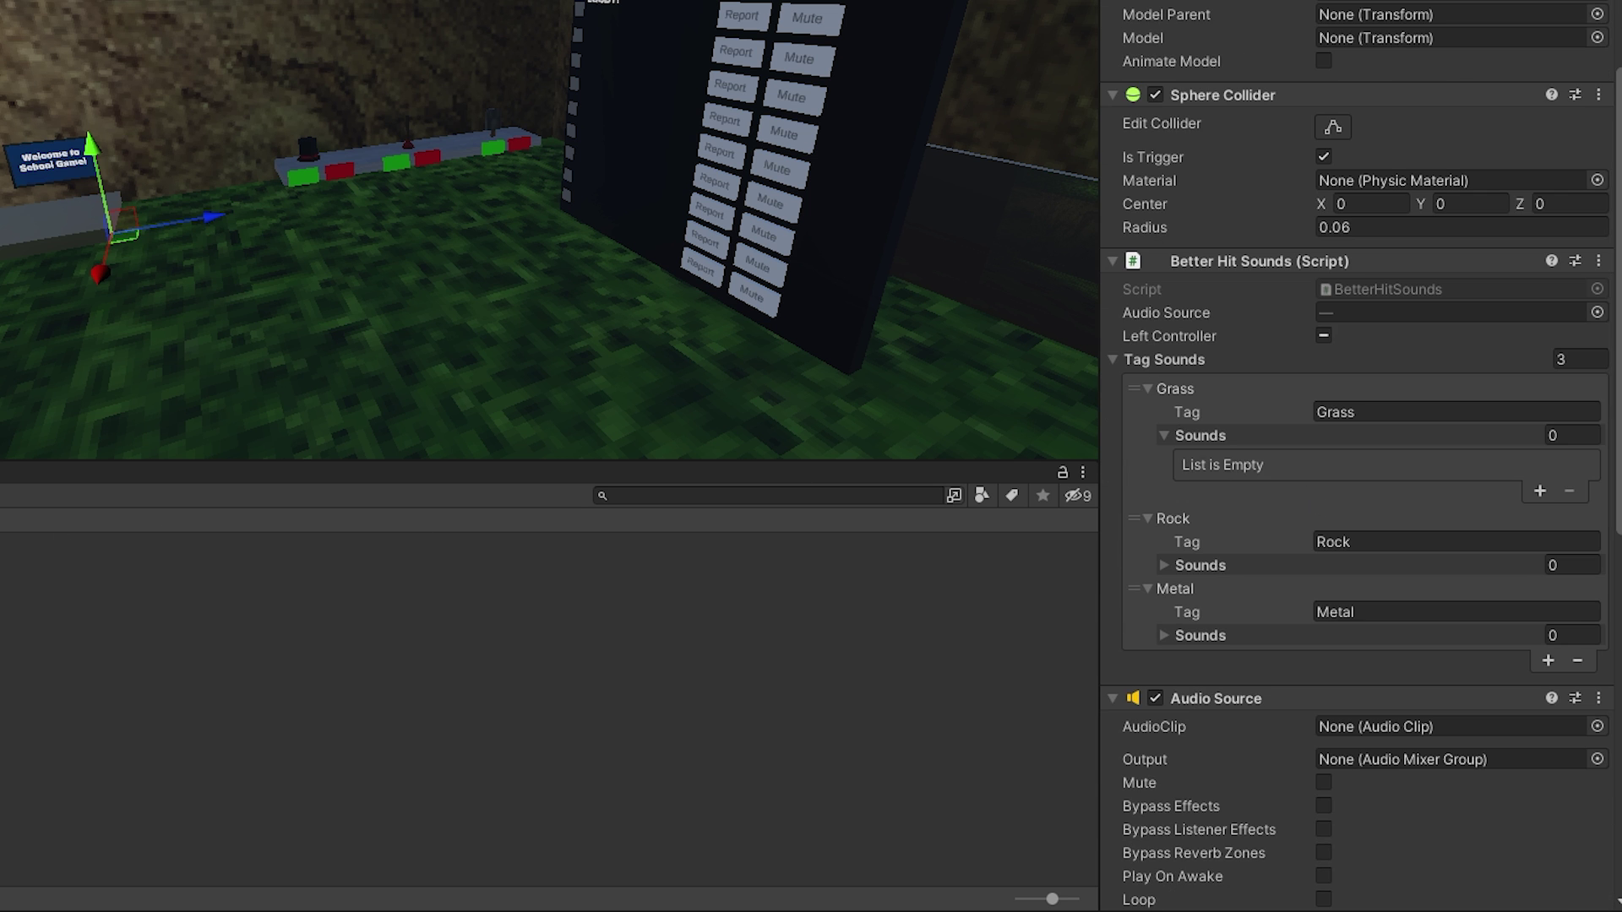
{"action": "left_click_drag", "start_coordinate": [353, 477], "coordinate": [1199, 572]}
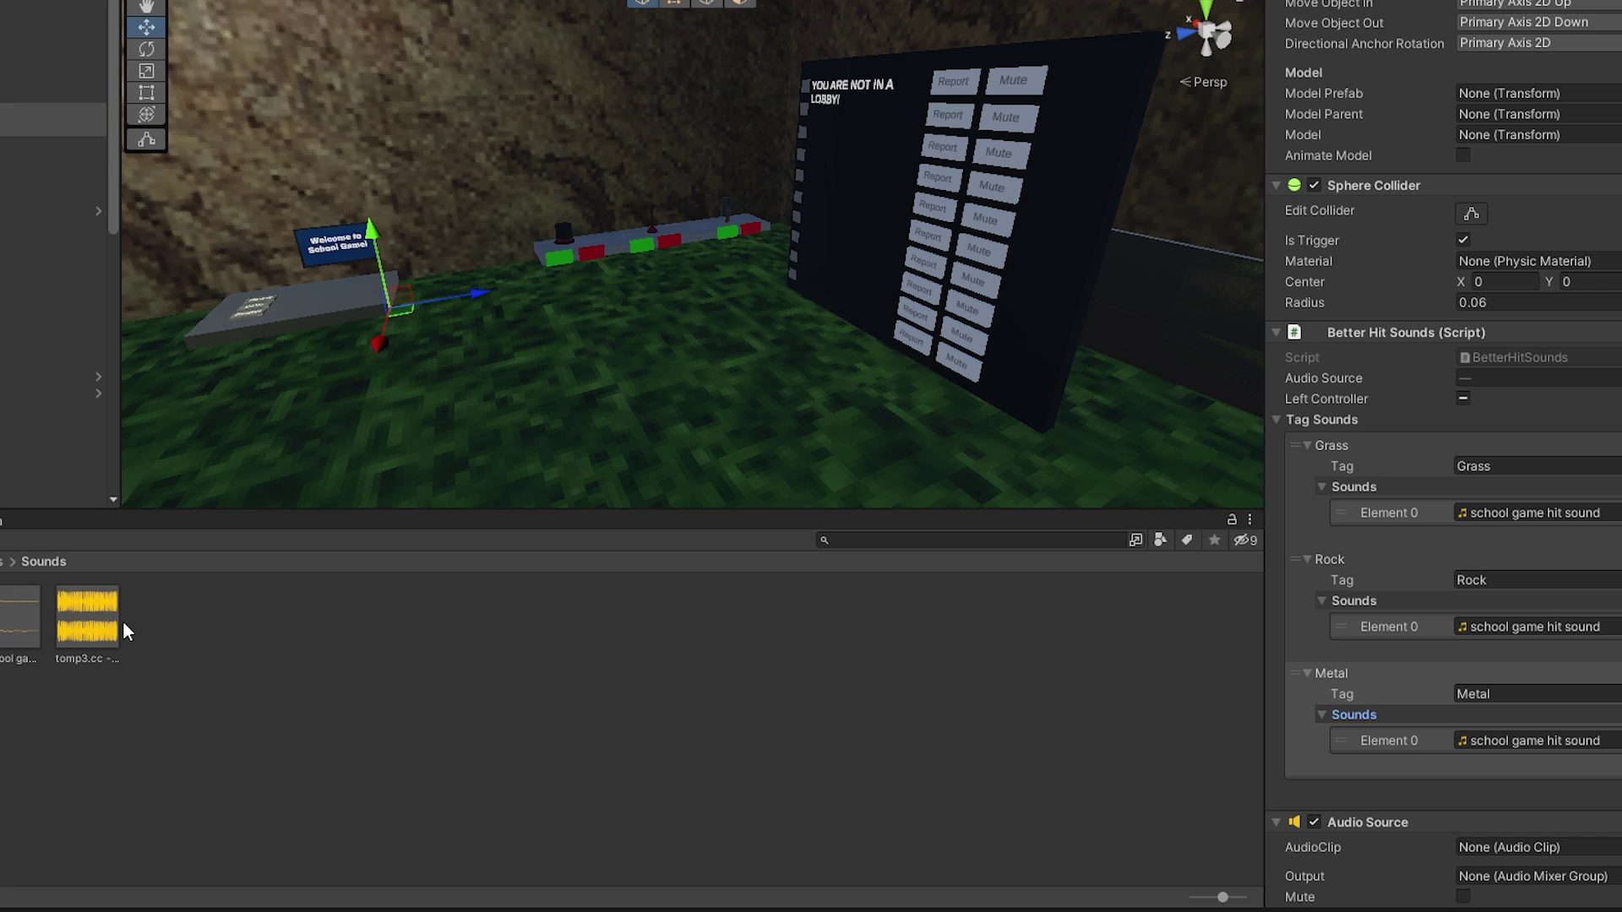
Try adding the tomp3.cc background clip as a second sound of the Grass entry and locate the first element's clip
{"action": "left_click_drag", "start_coordinate": [108, 629], "coordinate": [1351, 511]}
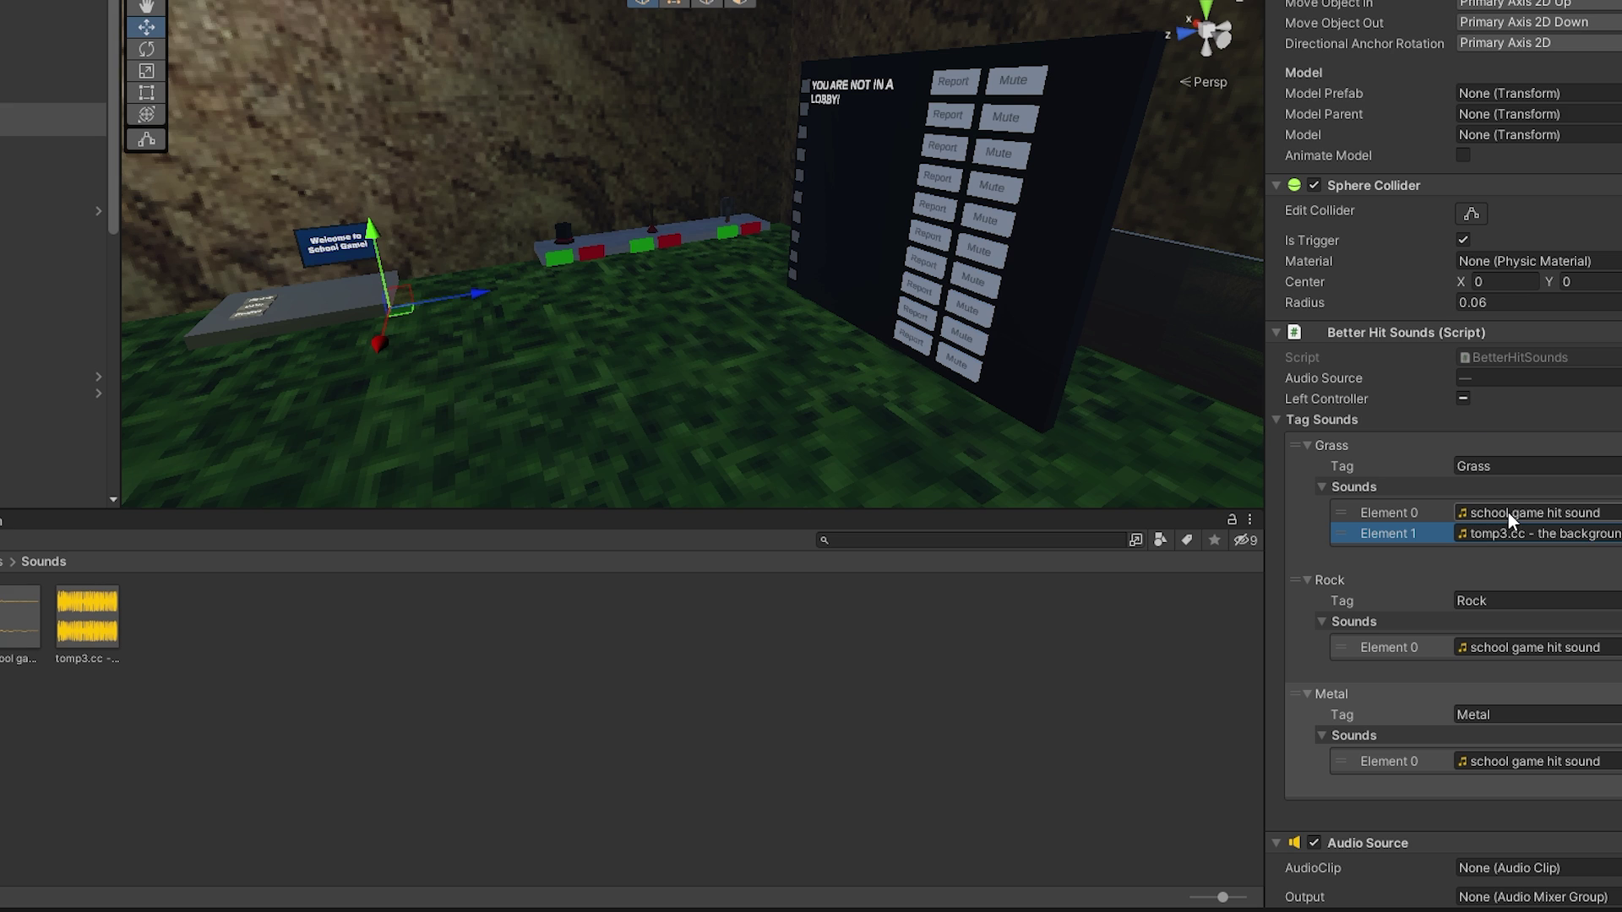
{"action": "left_click", "coordinate": [1556, 515]}
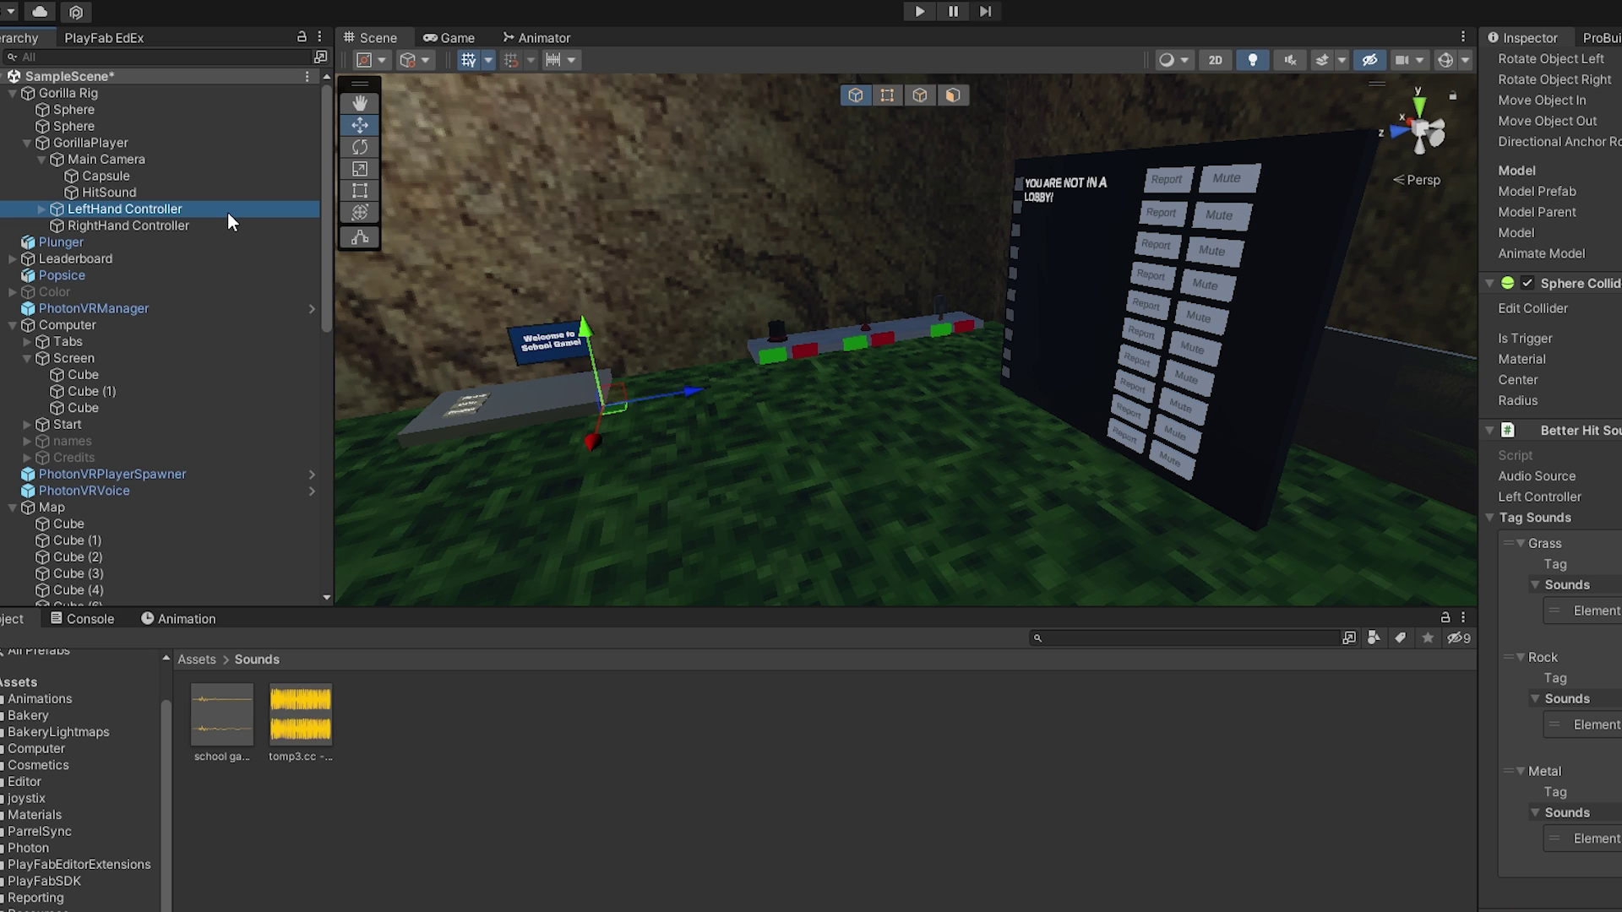
Add a Photon View component to both the LeftHand and RightHand Controllers, then clear the selection
{"action": "left_click", "coordinate": [225, 225], "text": "ctrl"}
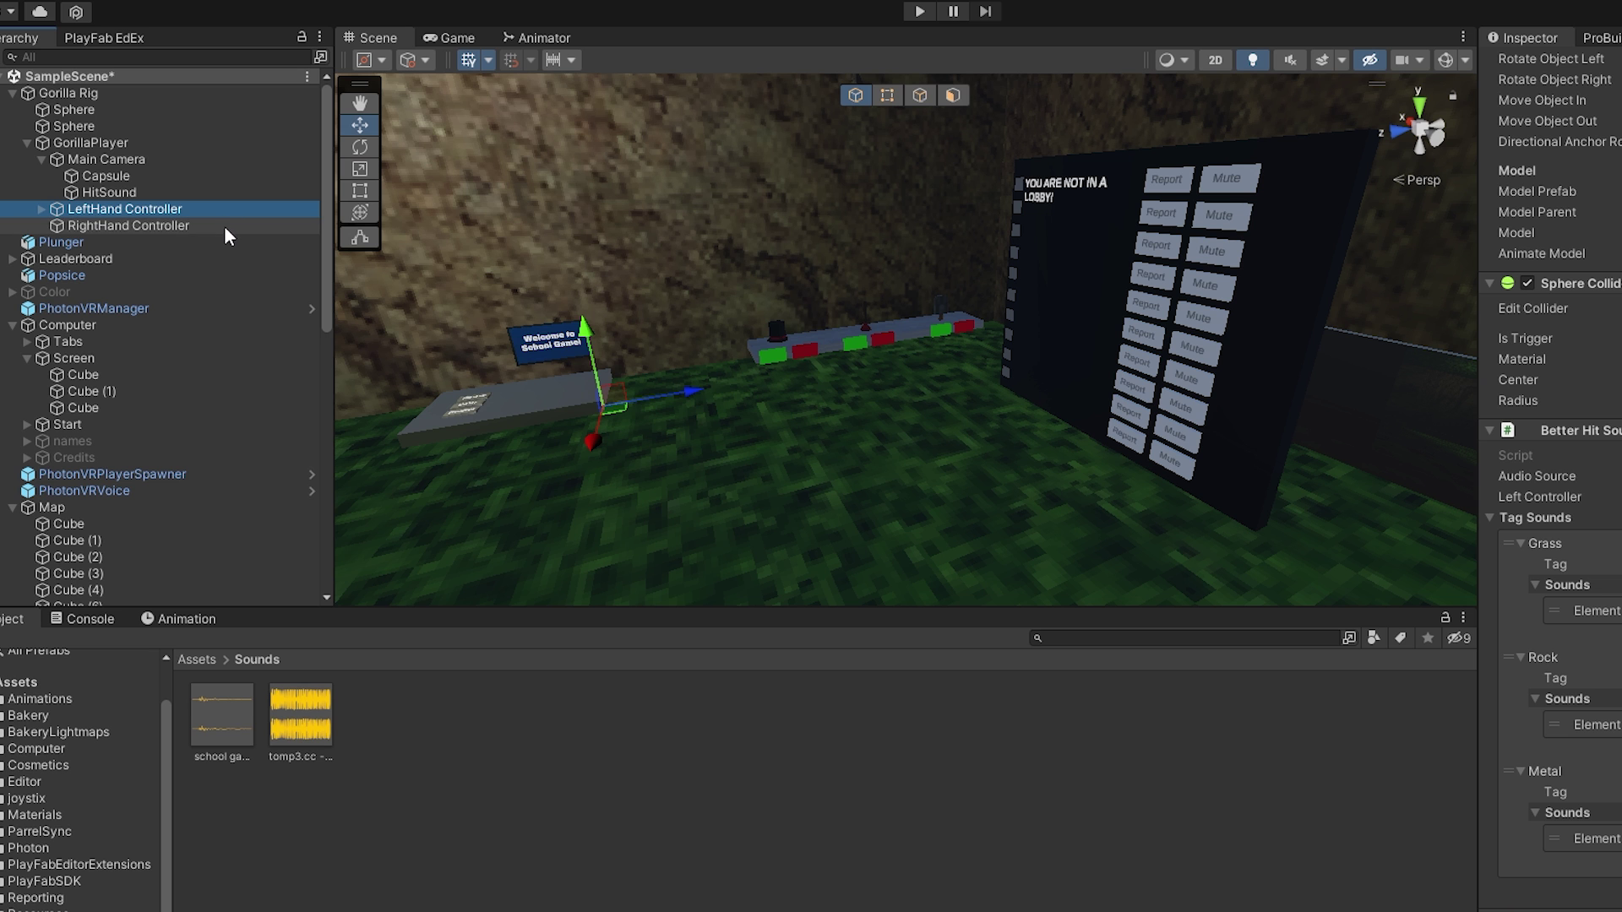
{"action": "scroll", "coordinate": [1551, 479], "scroll_direction": "down", "scroll_amount": 1}
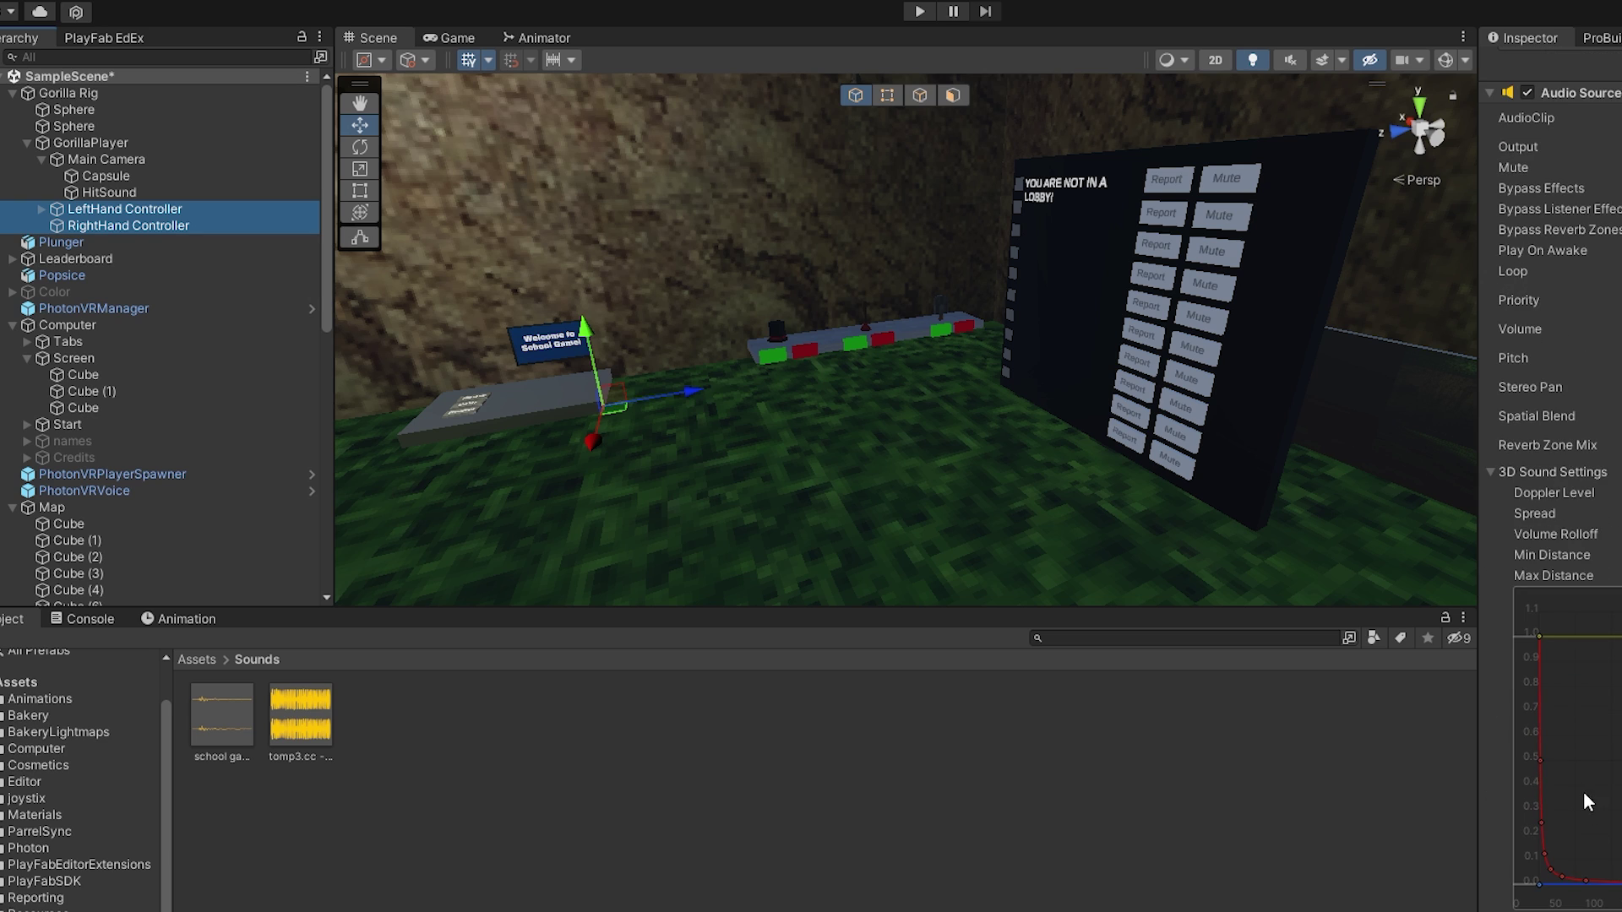
{"action": "left_click", "coordinate": [1347, 904]}
{"action": "type", "text": "photro"}
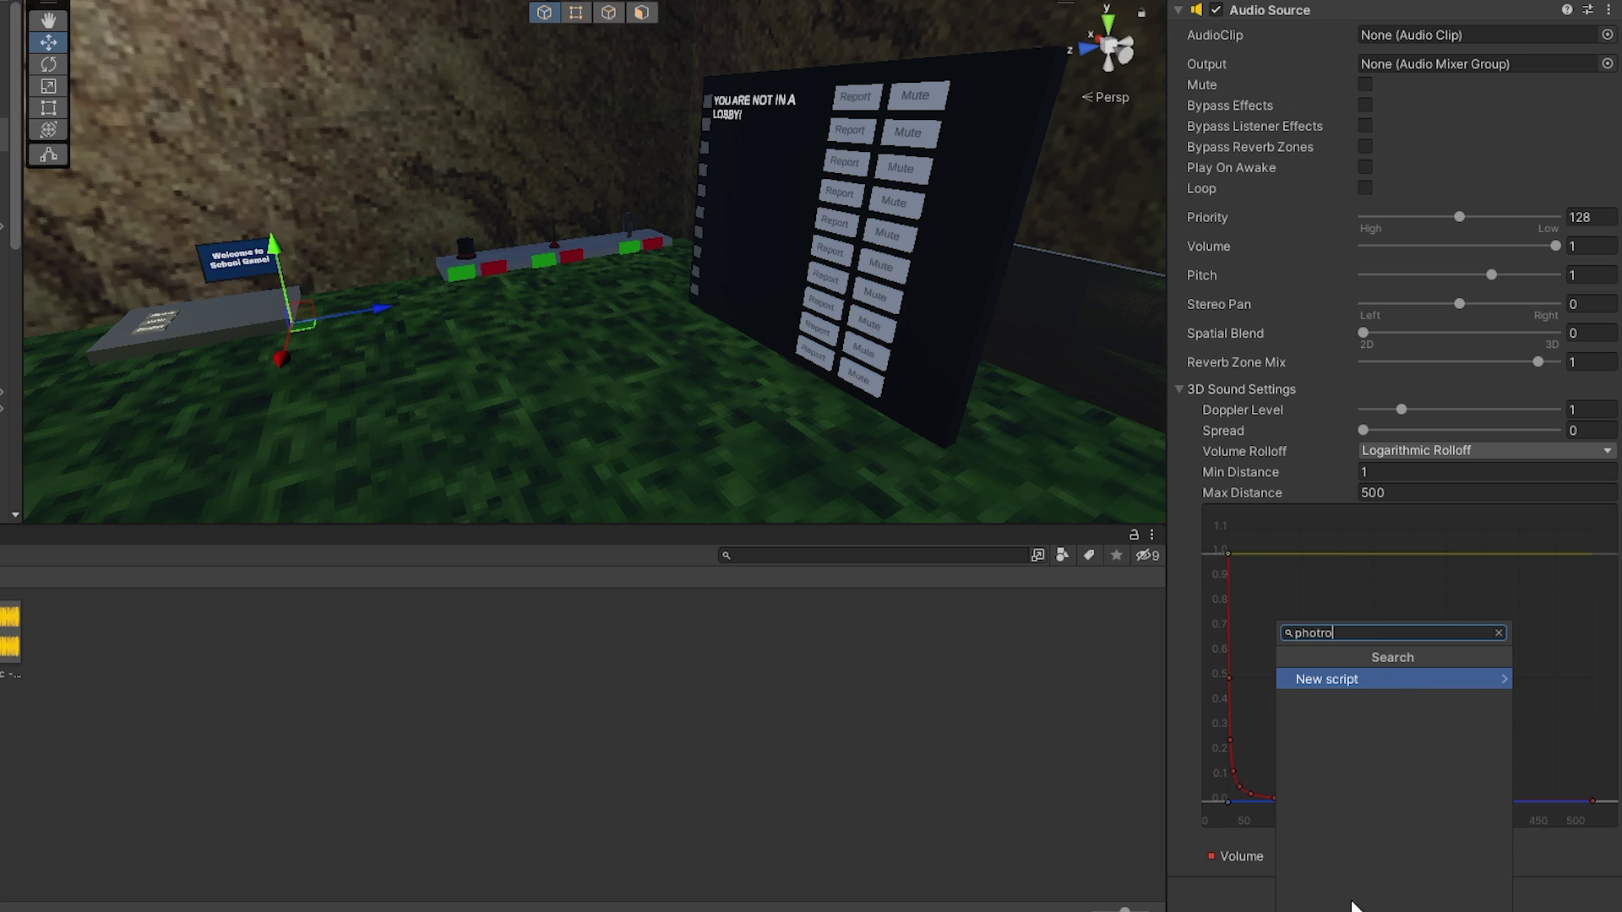
{"action": "key", "text": "BackSpace"}
{"action": "key", "text": "BackSpace"}
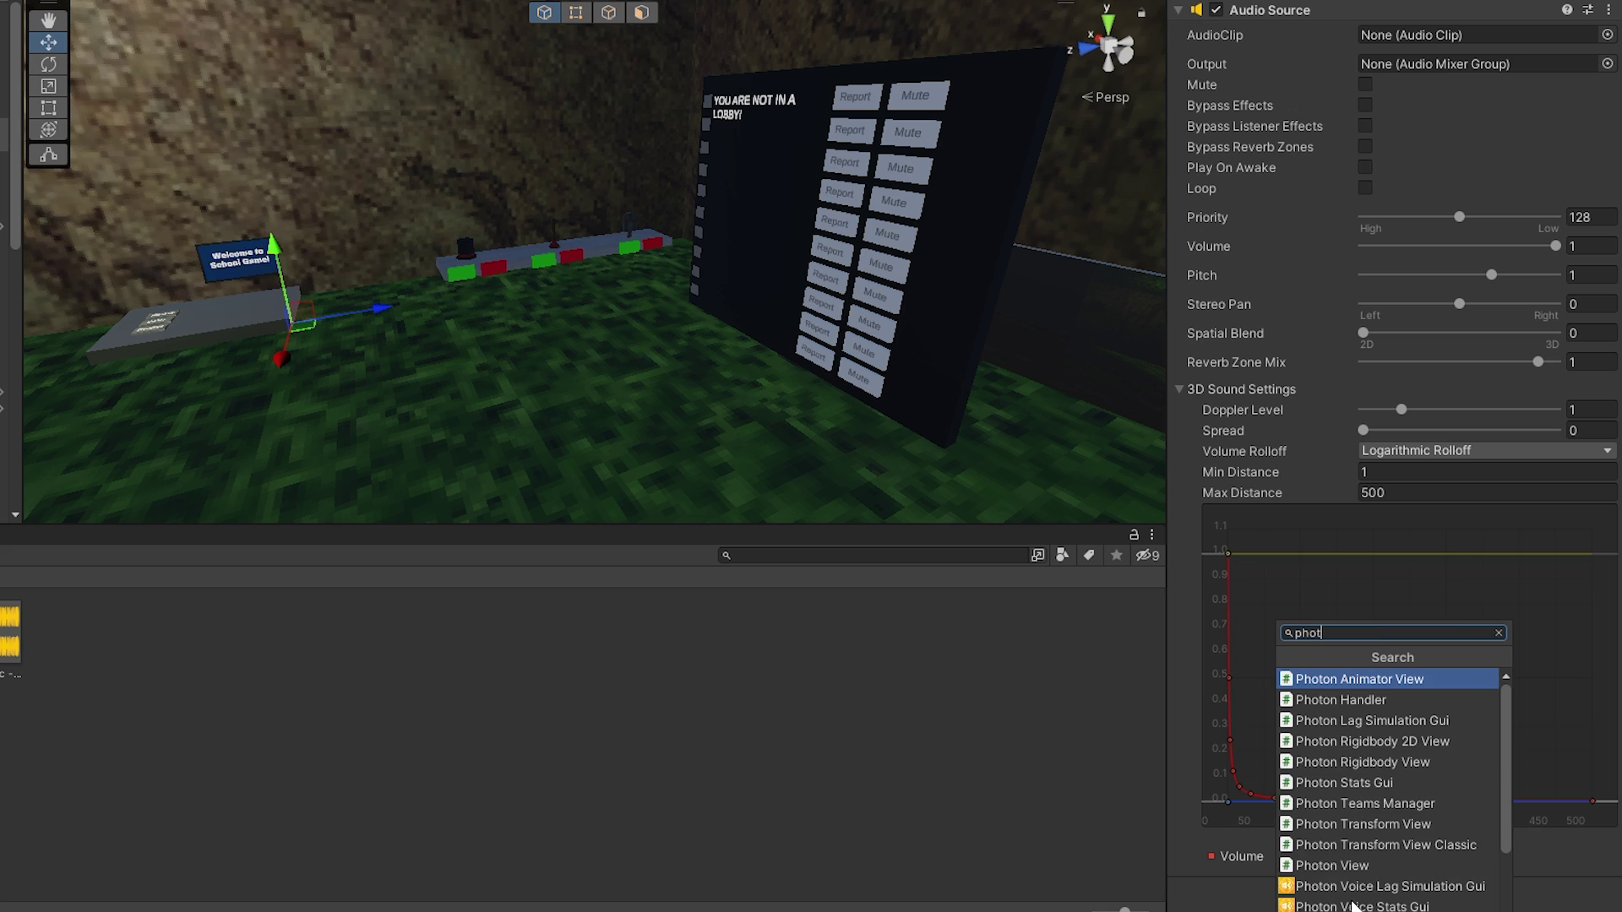
{"action": "type", "text": "on"}
{"action": "scroll", "coordinate": [1351, 906], "scroll_direction": "down", "scroll_amount": 1}
{"action": "left_click", "coordinate": [1396, 782]}
{"action": "scroll", "coordinate": [1403, 803], "scroll_direction": "down", "scroll_amount": 2}
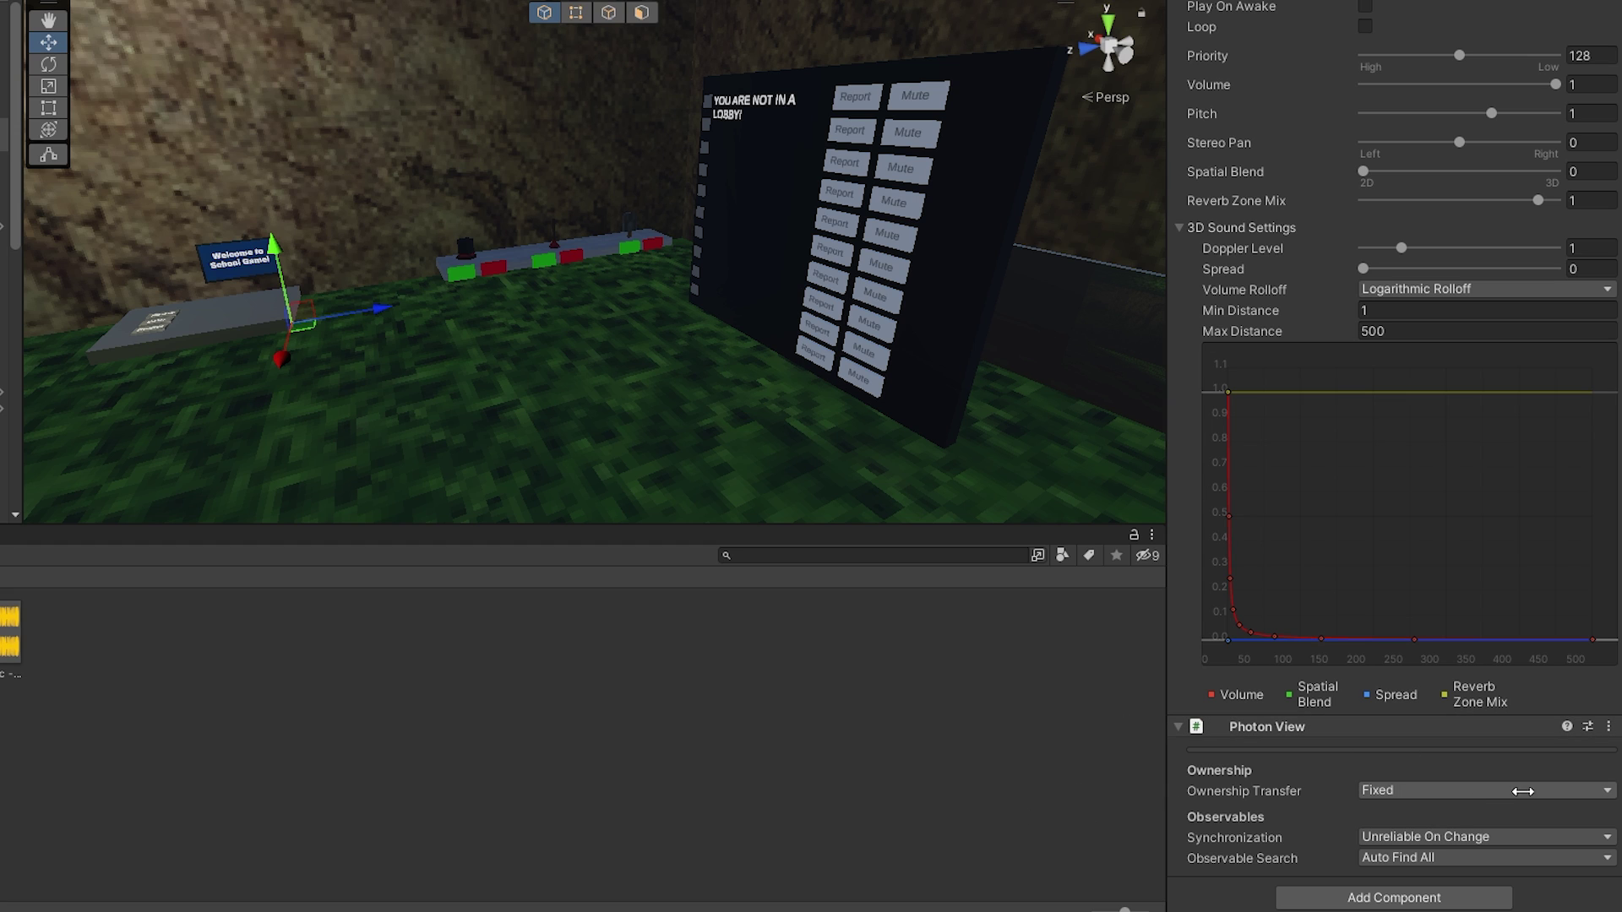
{"action": "left_click", "coordinate": [508, 412]}
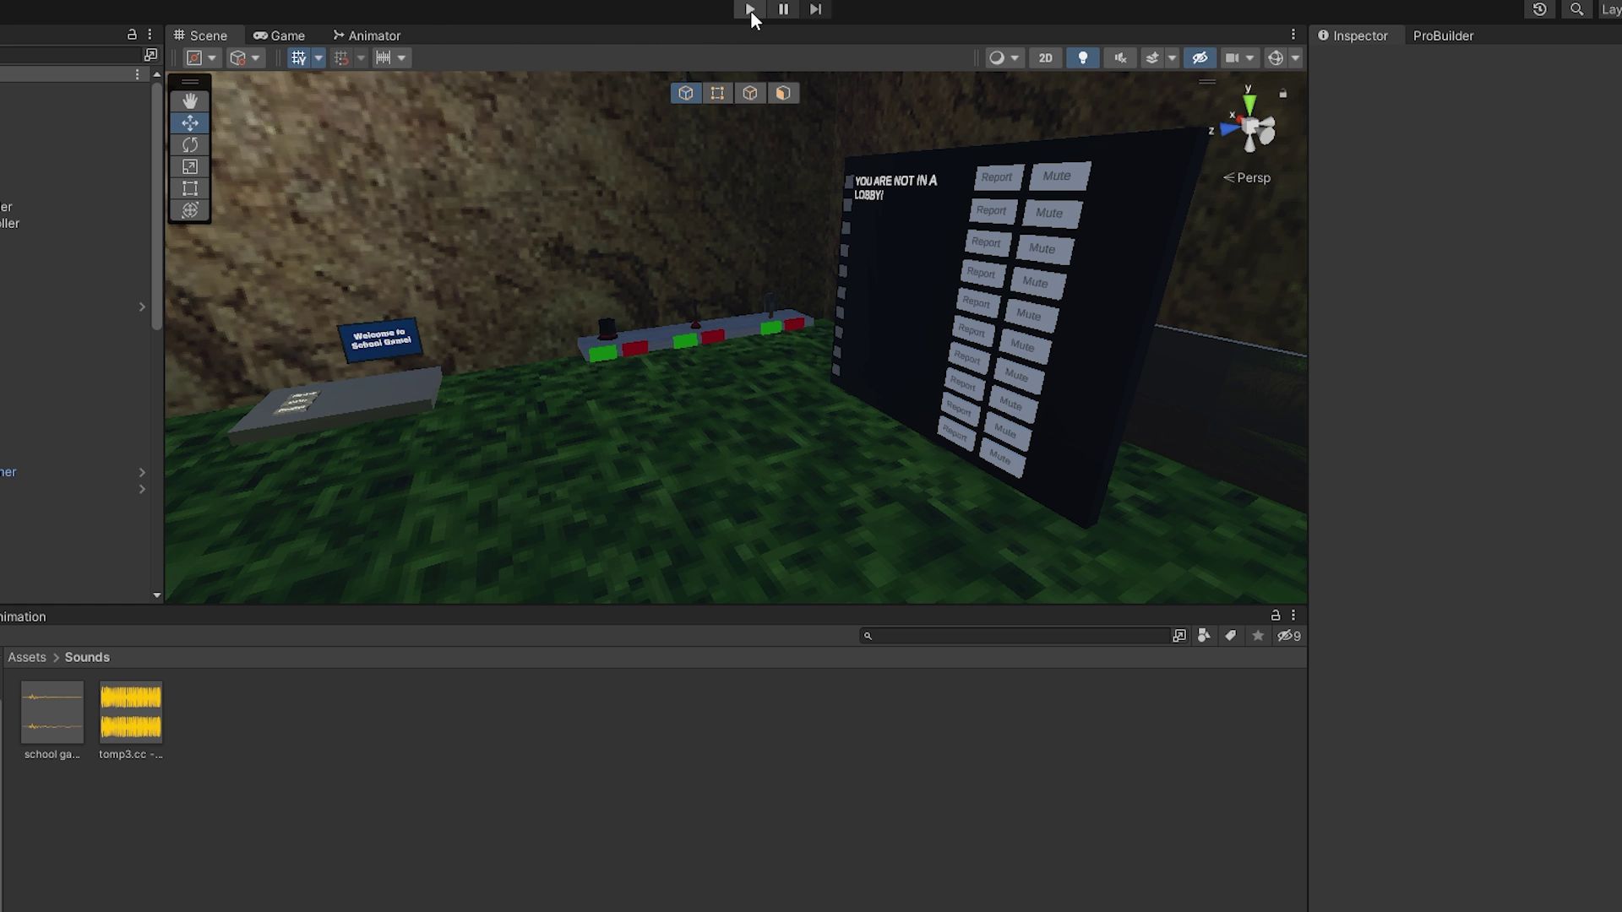